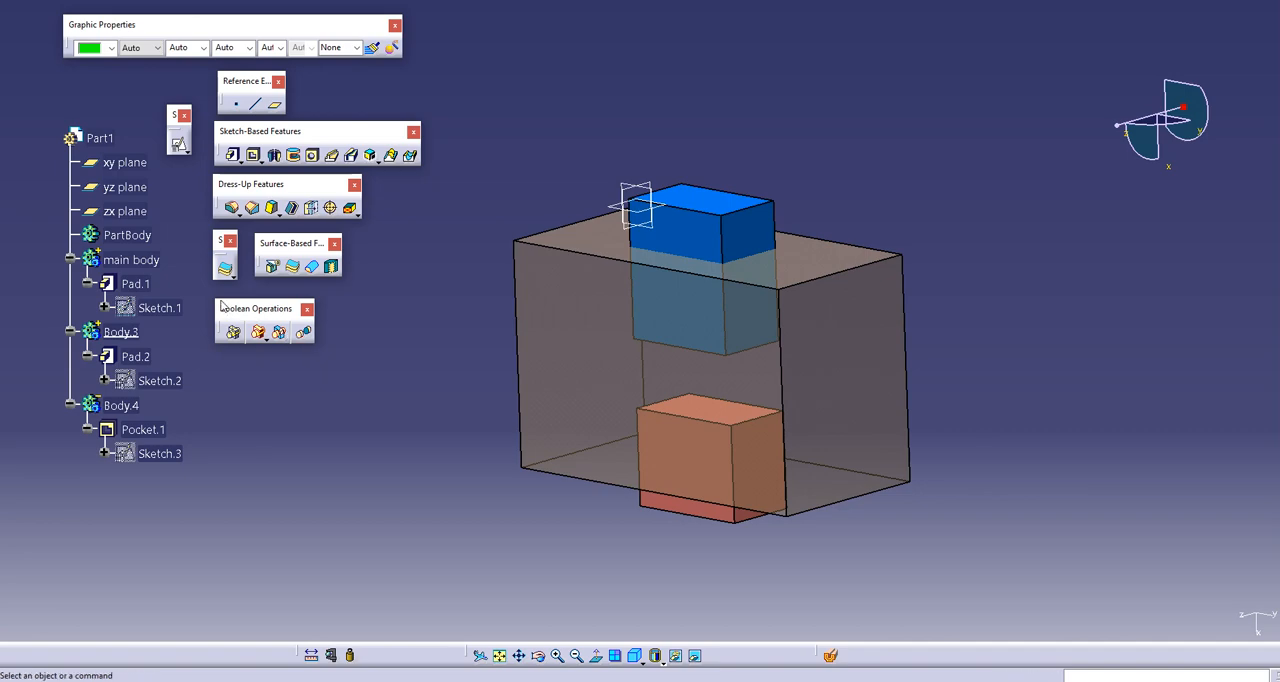
Step: Examine main body, Body.3 and Body.4 with its pocket, including the Boolean operations offered for Body.4
left_click(132, 259)
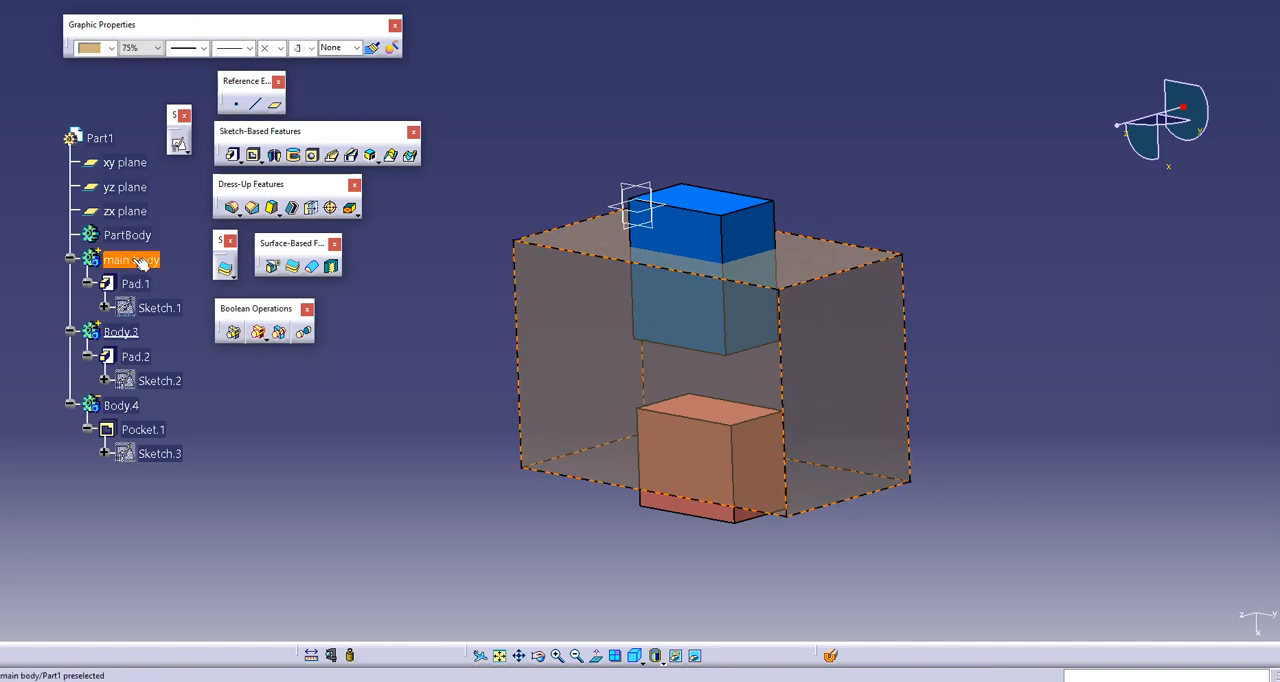
left_click(121, 332)
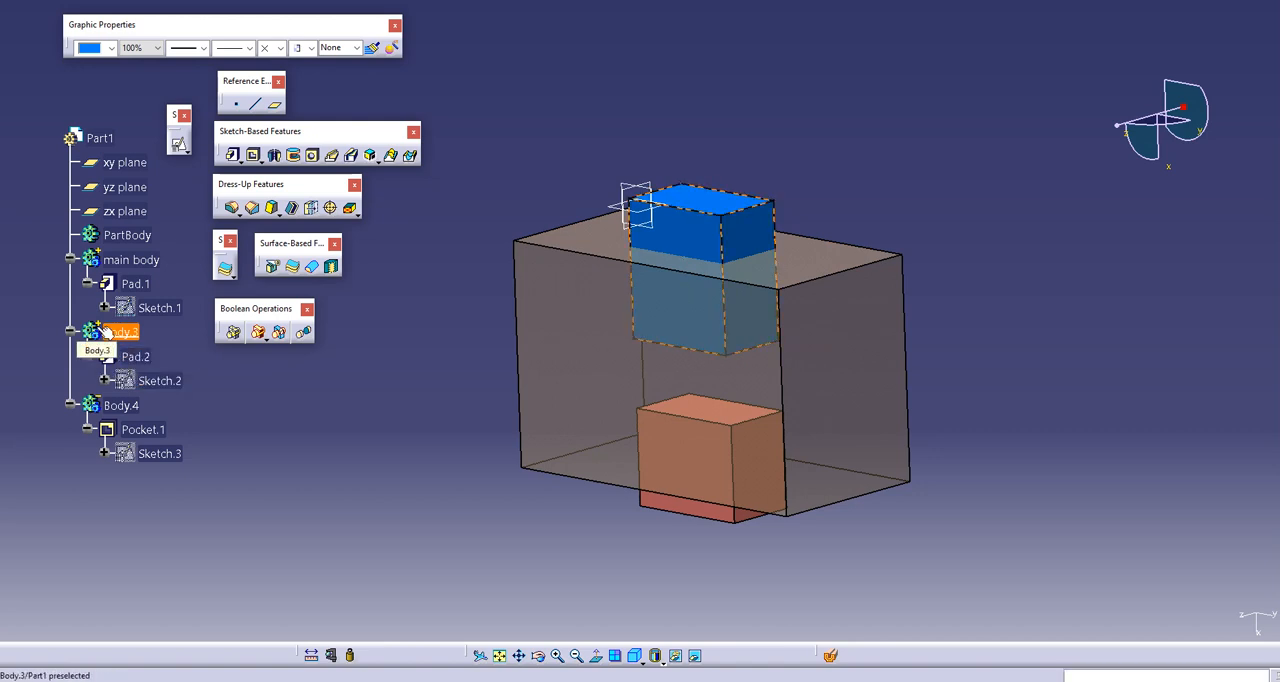
left_click(121, 405)
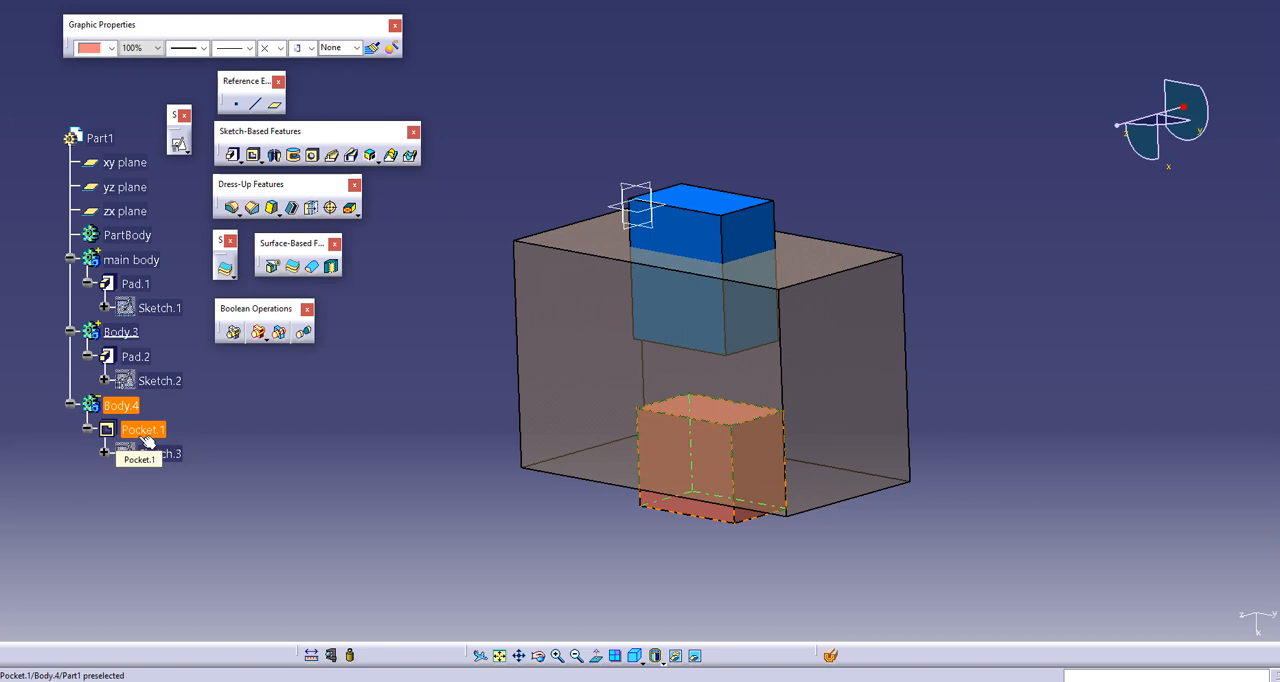
left_click(269, 431)
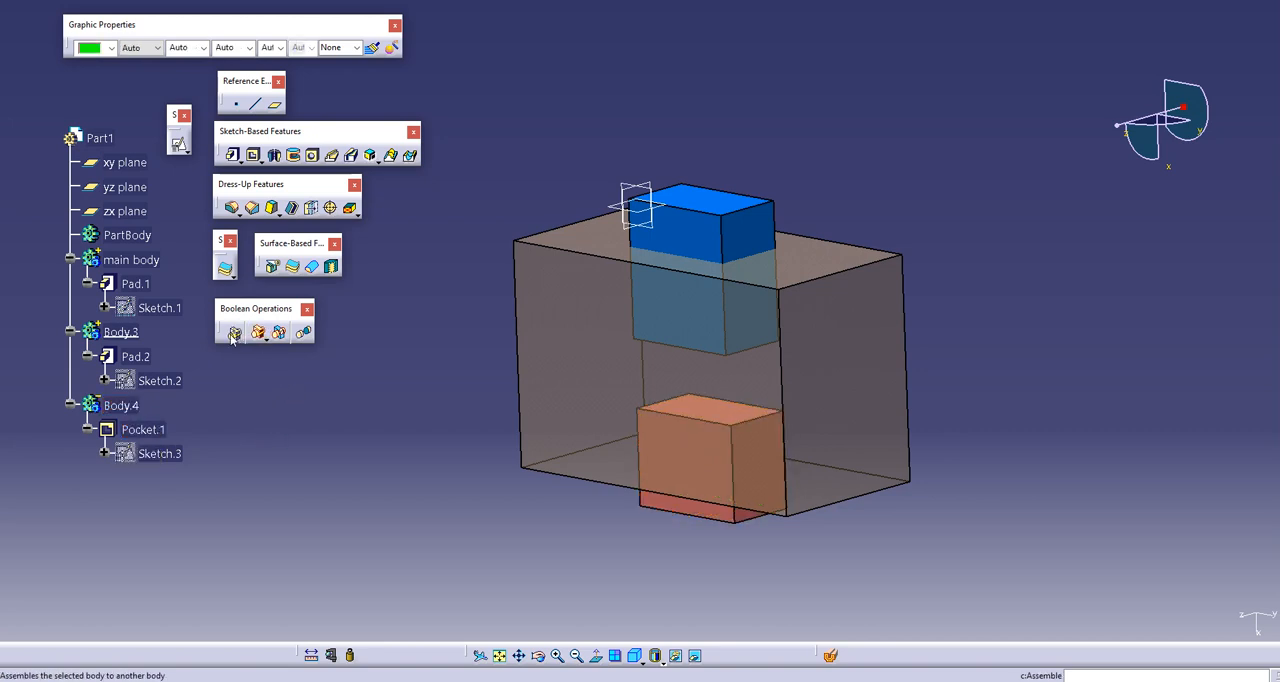
right_click(118, 407)
mouse_move(141, 400)
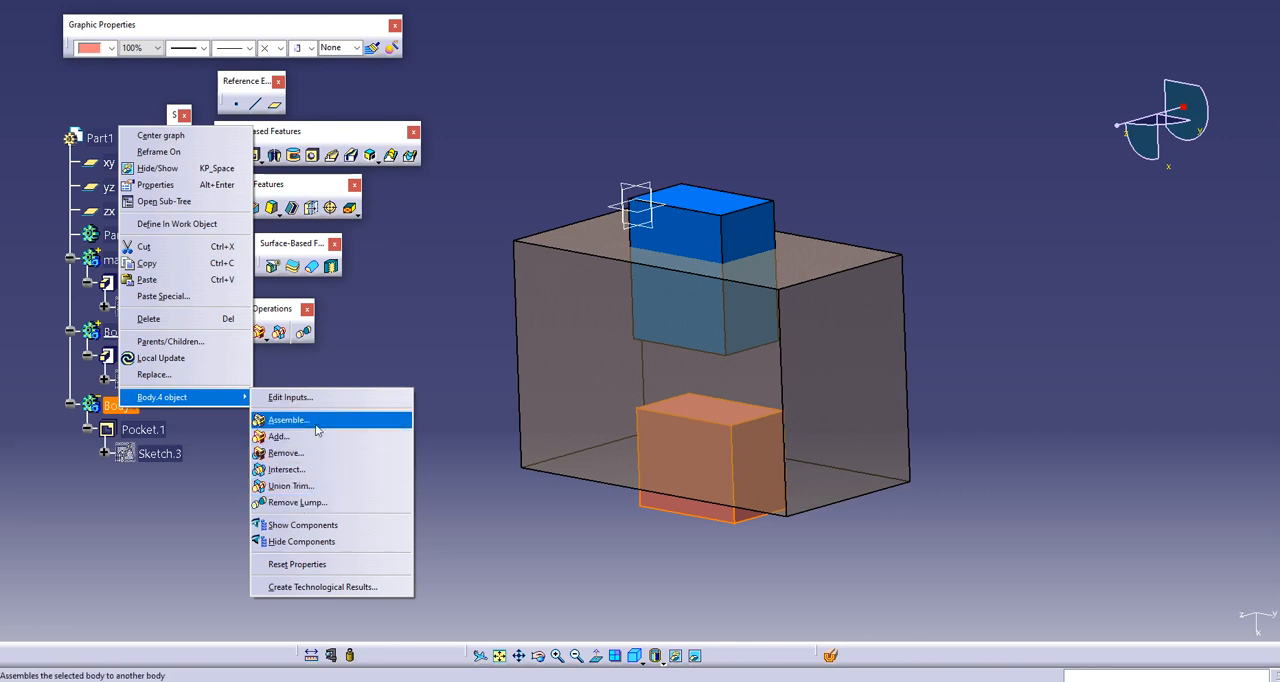
left_click(375, 351)
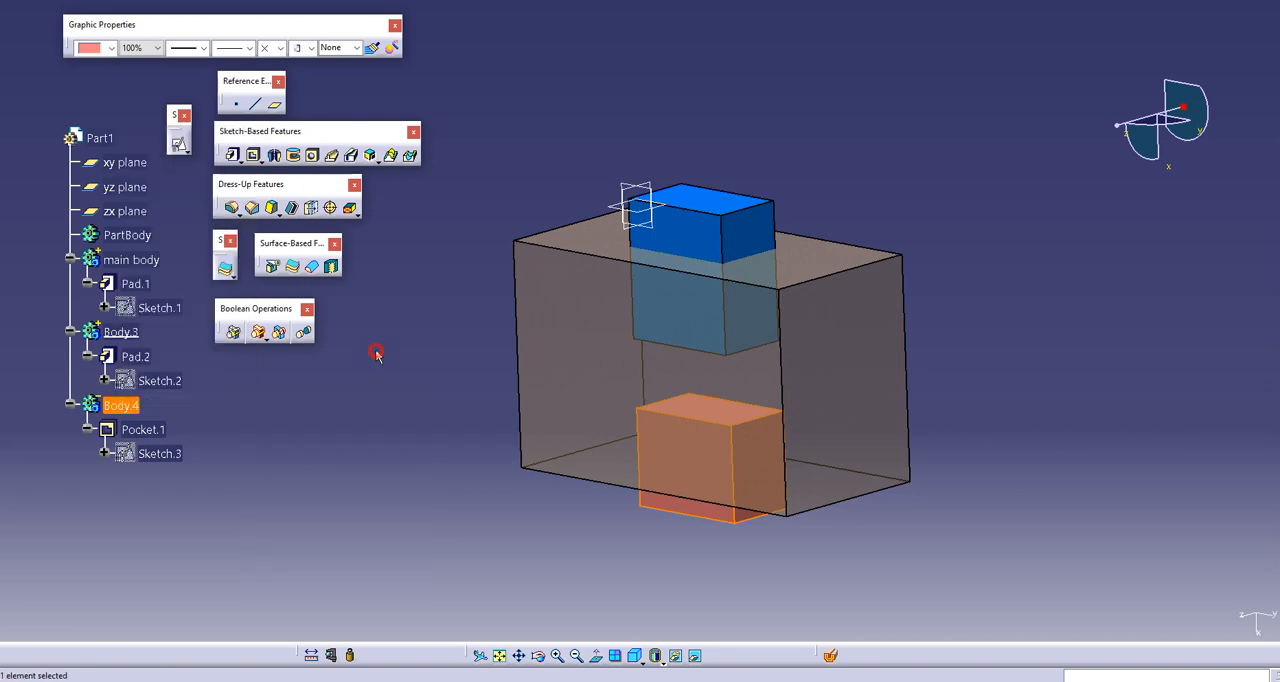
scroll(219, 372, "up", 2)
left_click(221, 456)
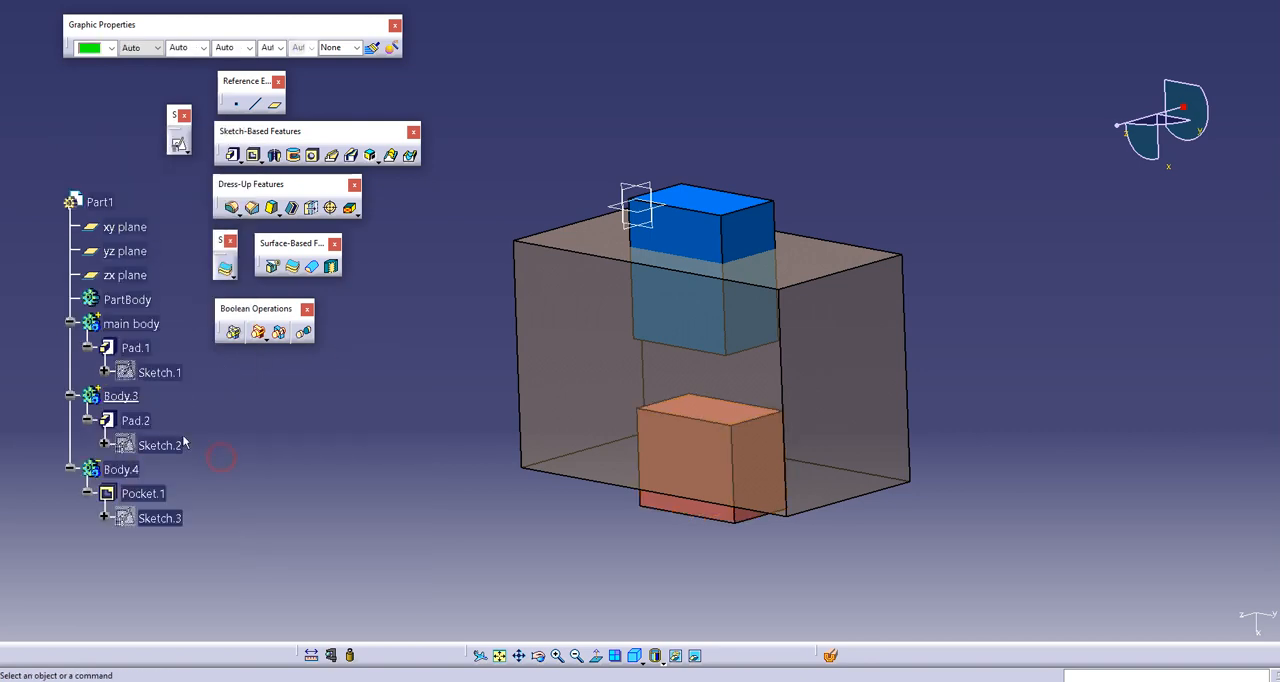
left_click(128, 399)
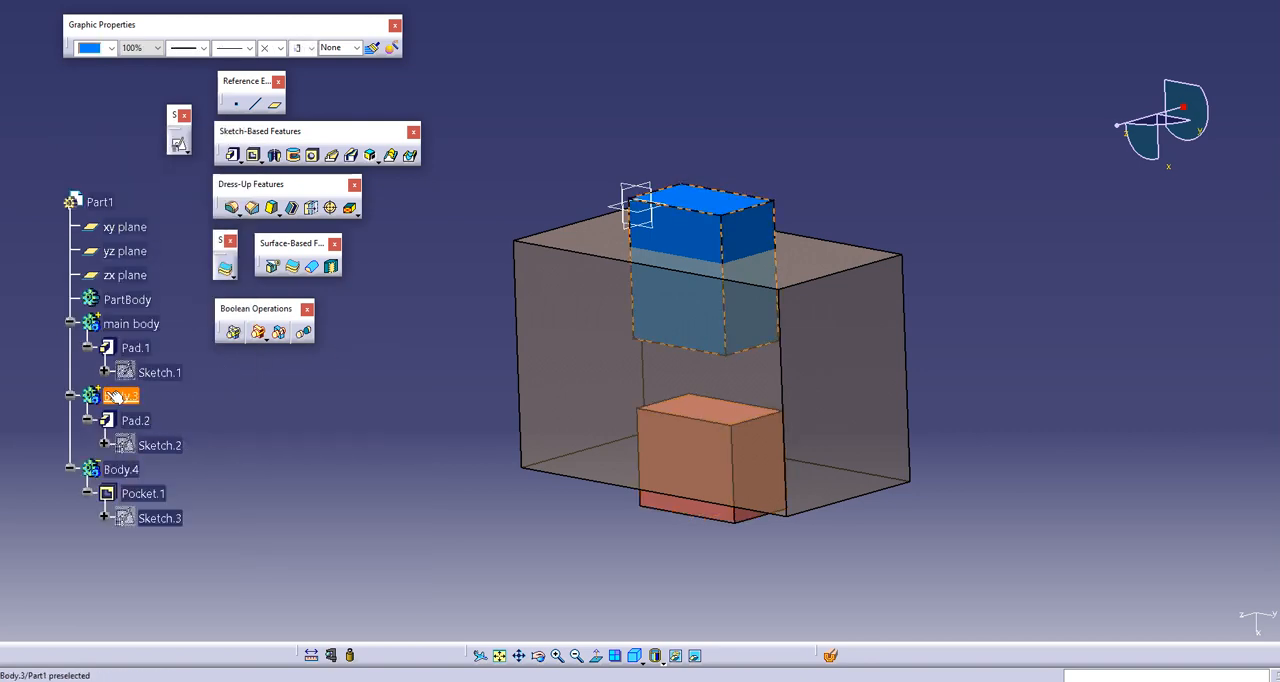
left_click(163, 408)
Step: Combine Body.4 with main body using the Boolean Add operation and inspect the underside
left_click(117, 468)
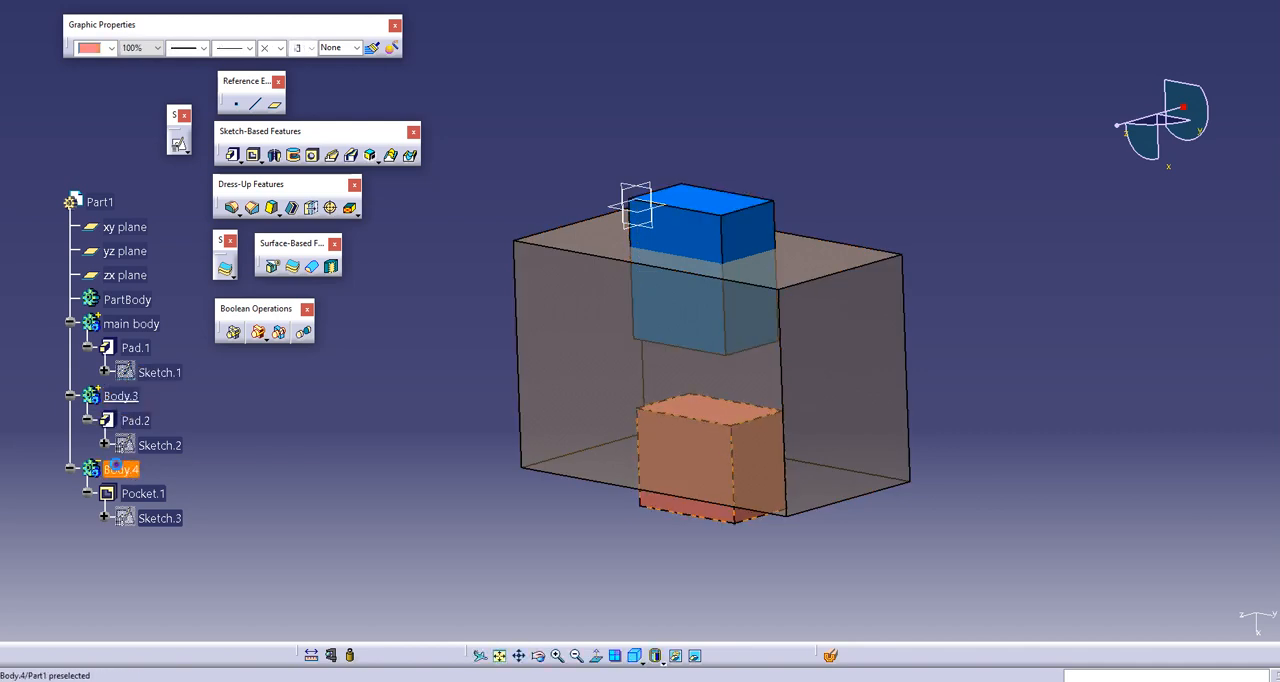
right_click(117, 468)
mouse_move(200, 453)
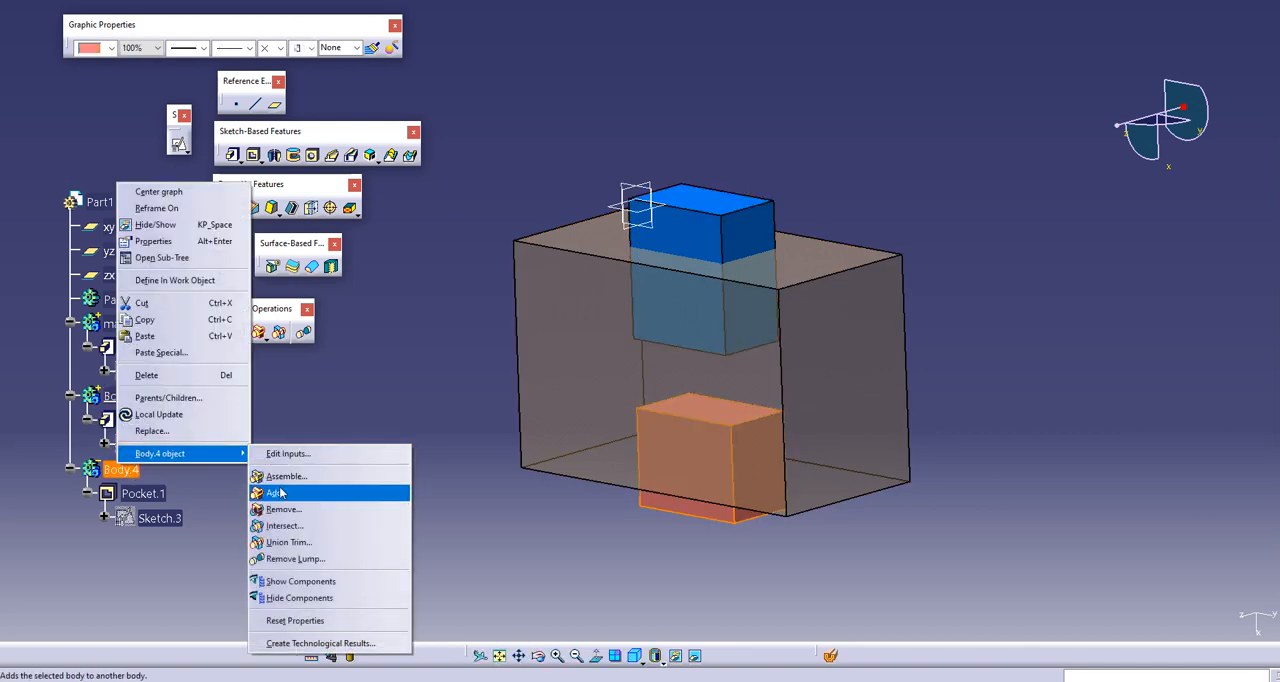
left_click(281, 492)
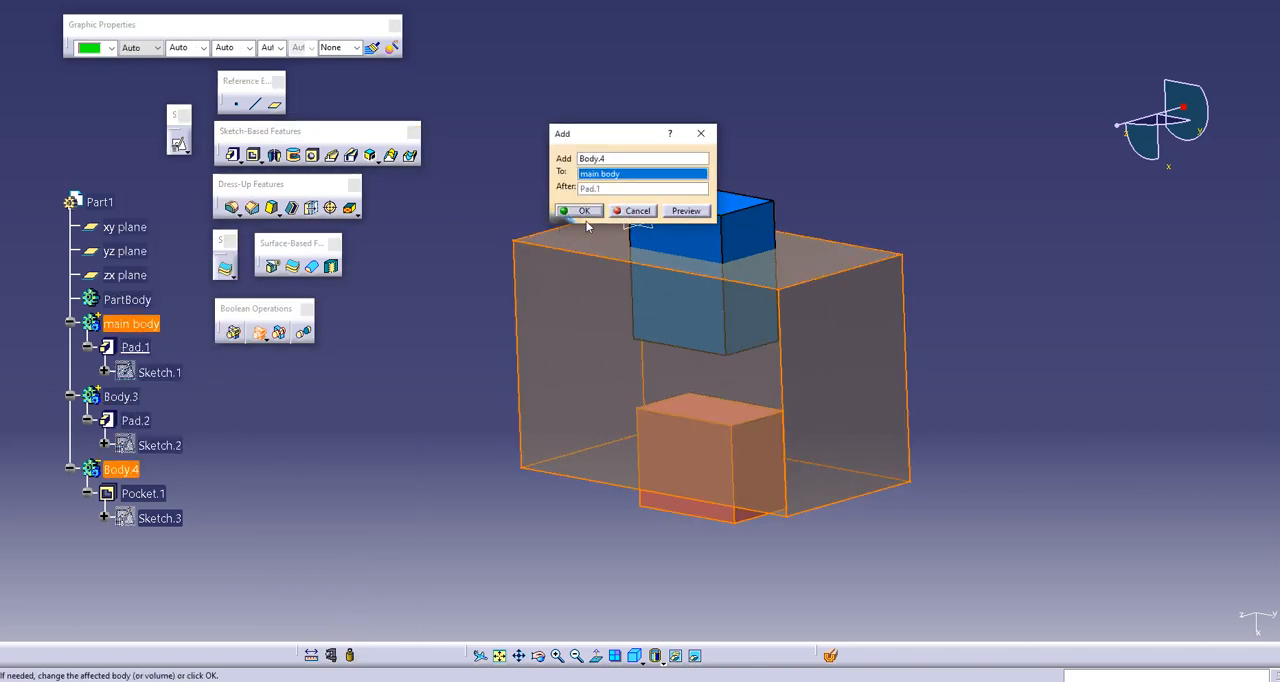
left_click(583, 211)
middle_click_drag(690, 368, 649, 466)
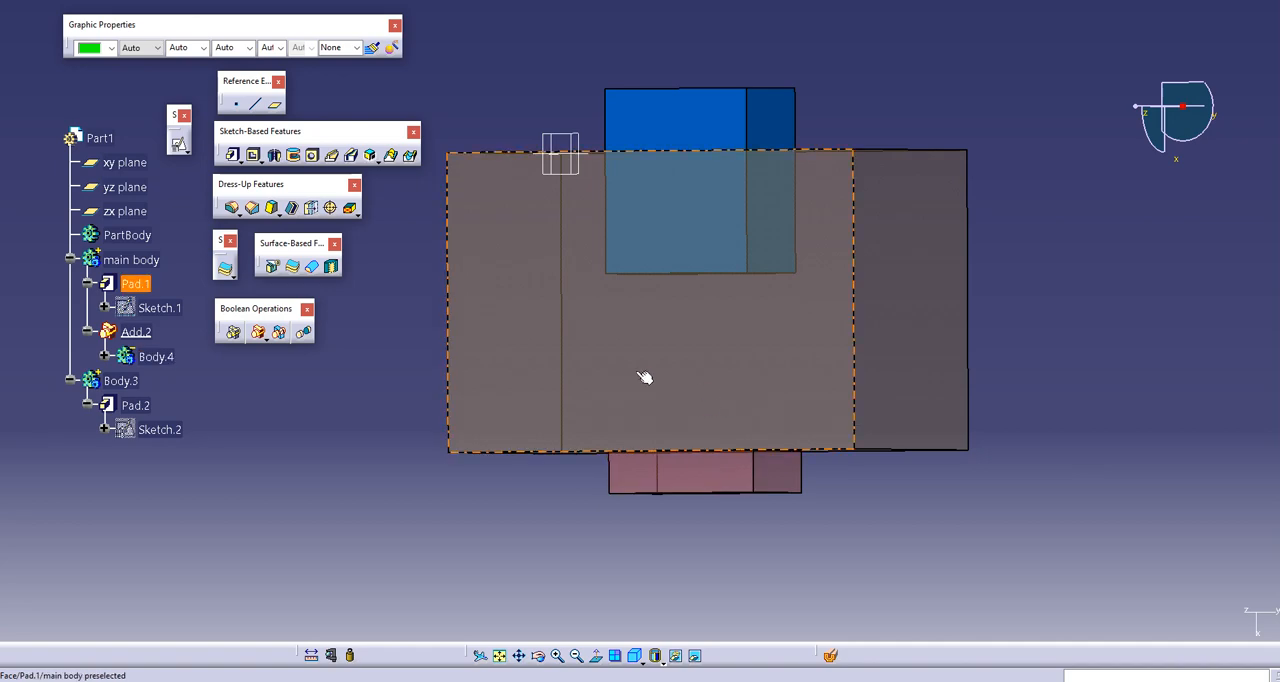
Step: Hide main body to check which geometry belongs to it, and show it again
left_click(134, 259)
key("space")
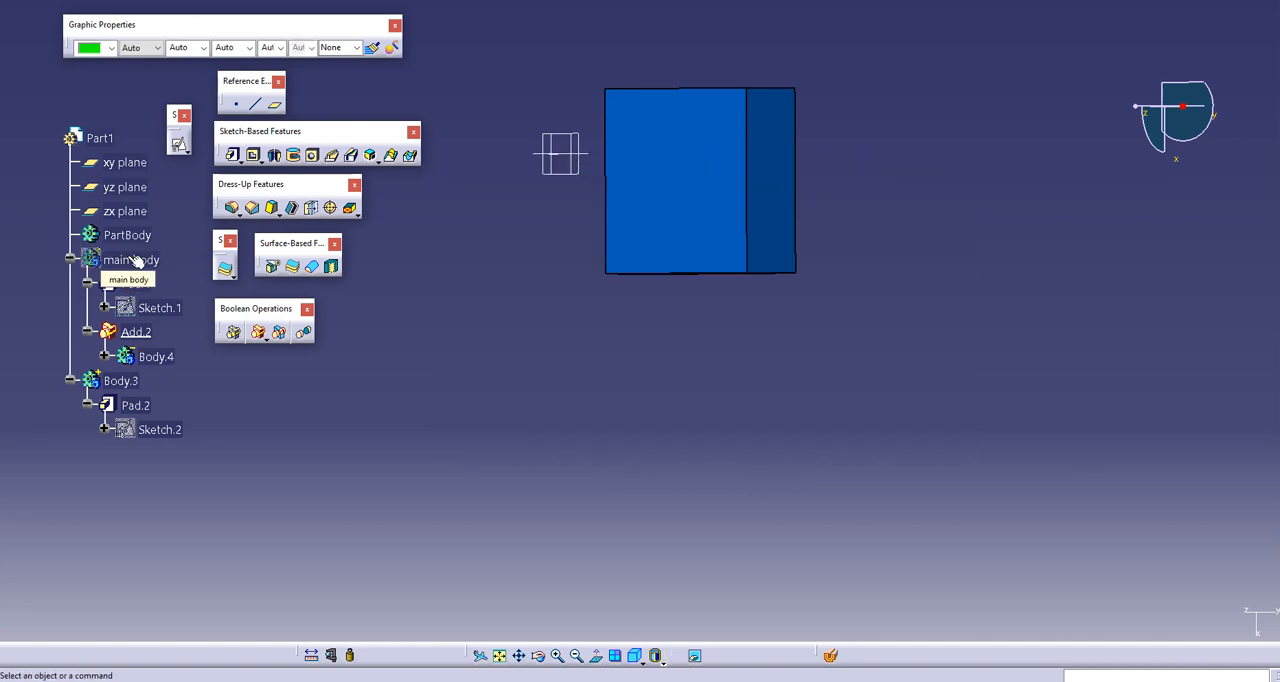
left_click(134, 259)
key("space")
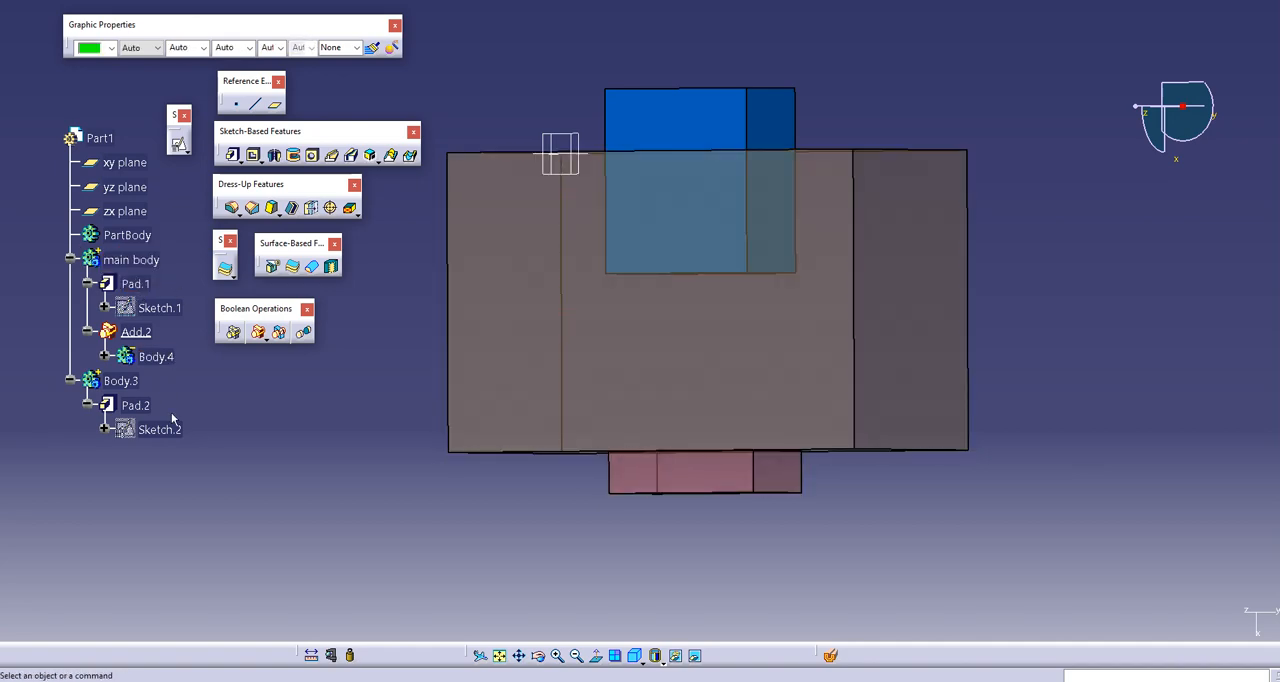
Step: Undo the visibility changes and the Boolean Add so that Body.4 is a separate body
key("ctrl+z")
key("ctrl+z")
key("ctrl+z")
key("ctrl+z")
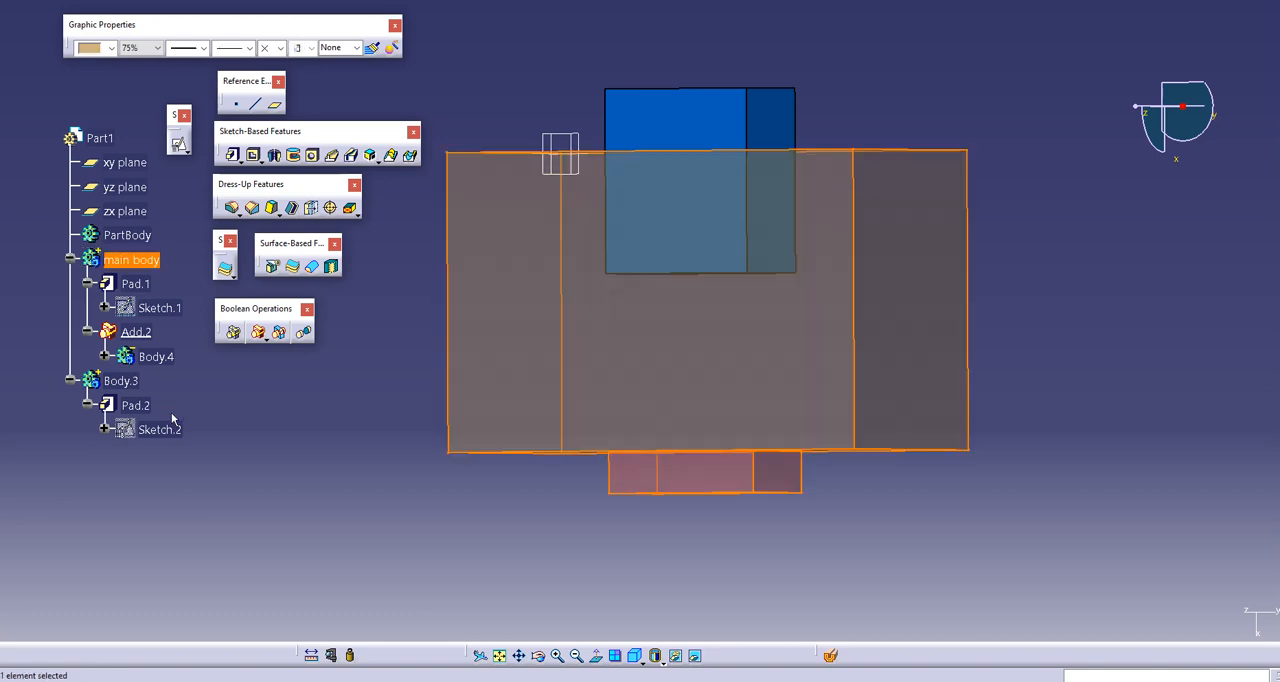
key("ctrl+z")
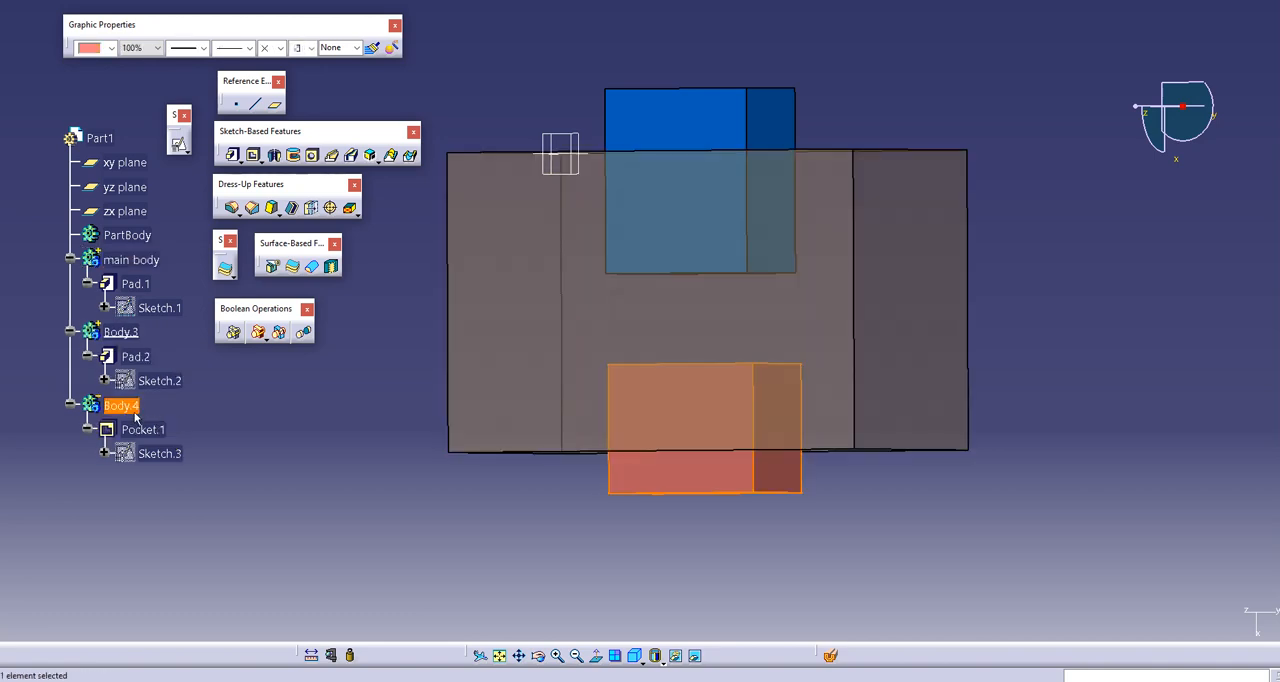
Step: Assemble Body.4 into main body and inspect the pocket in its underside
right_click(127, 408)
mouse_move(152, 395)
left_click(300, 415)
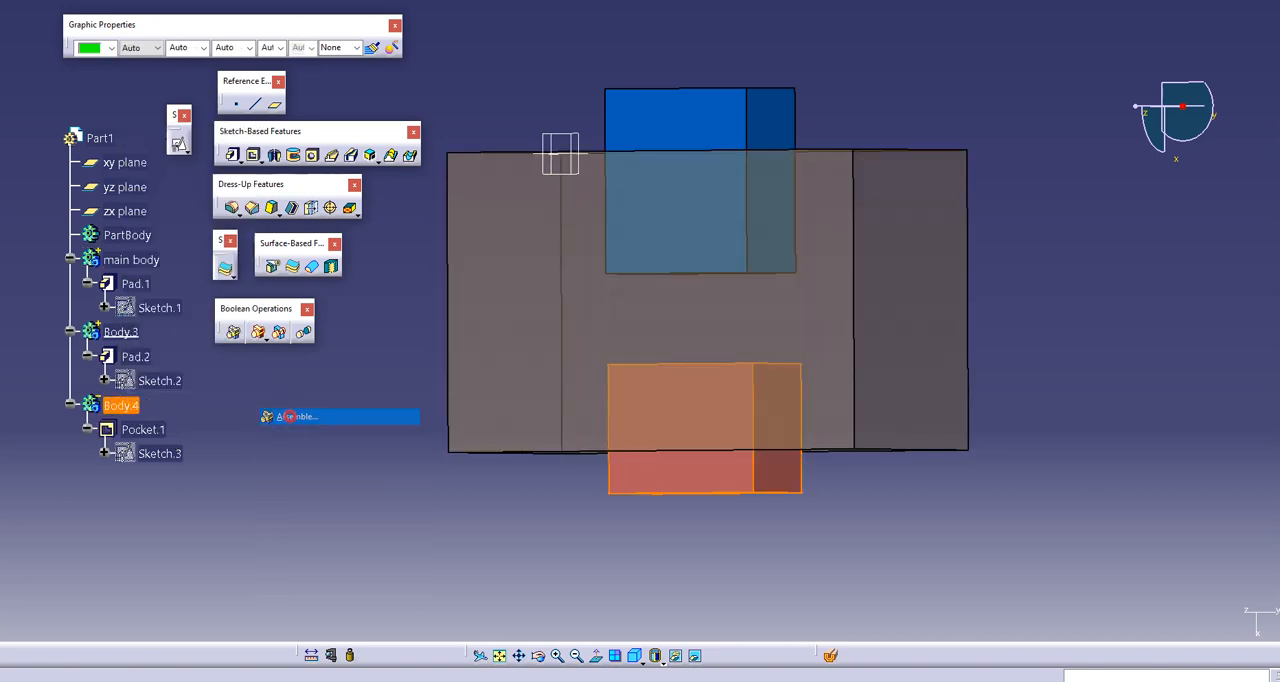
left_click(141, 262)
left_click(579, 210)
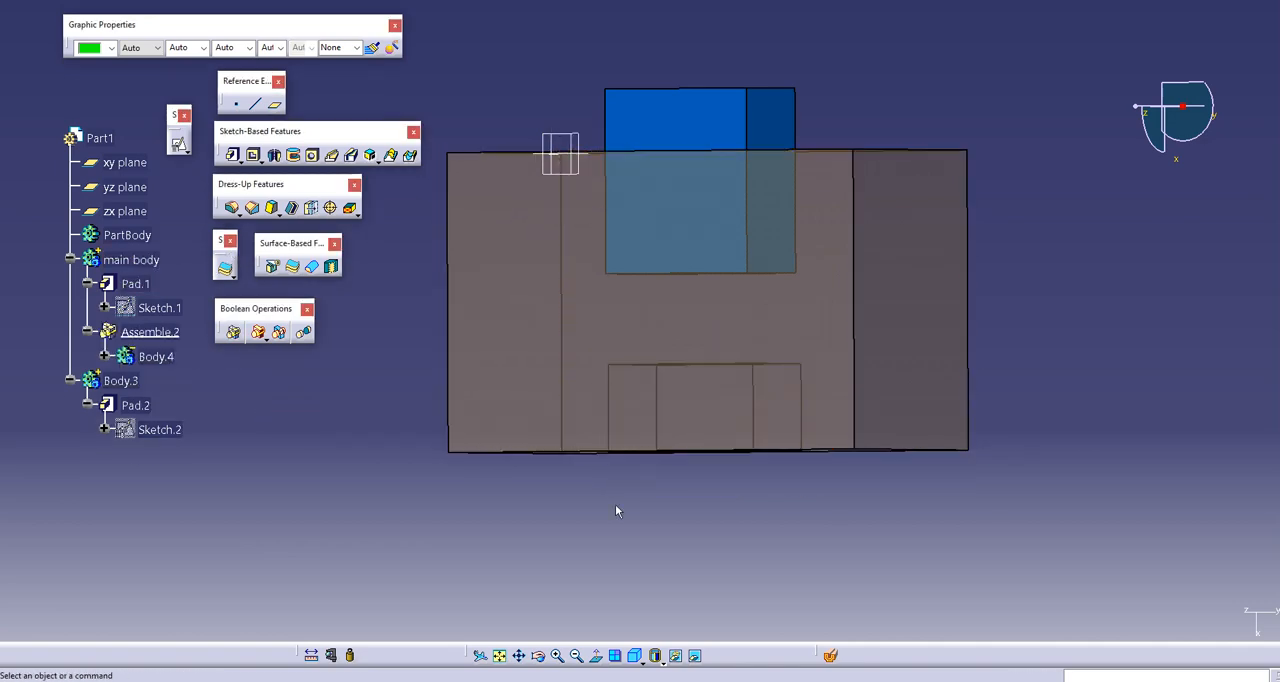
middle_click_drag(657, 434, 531, 203)
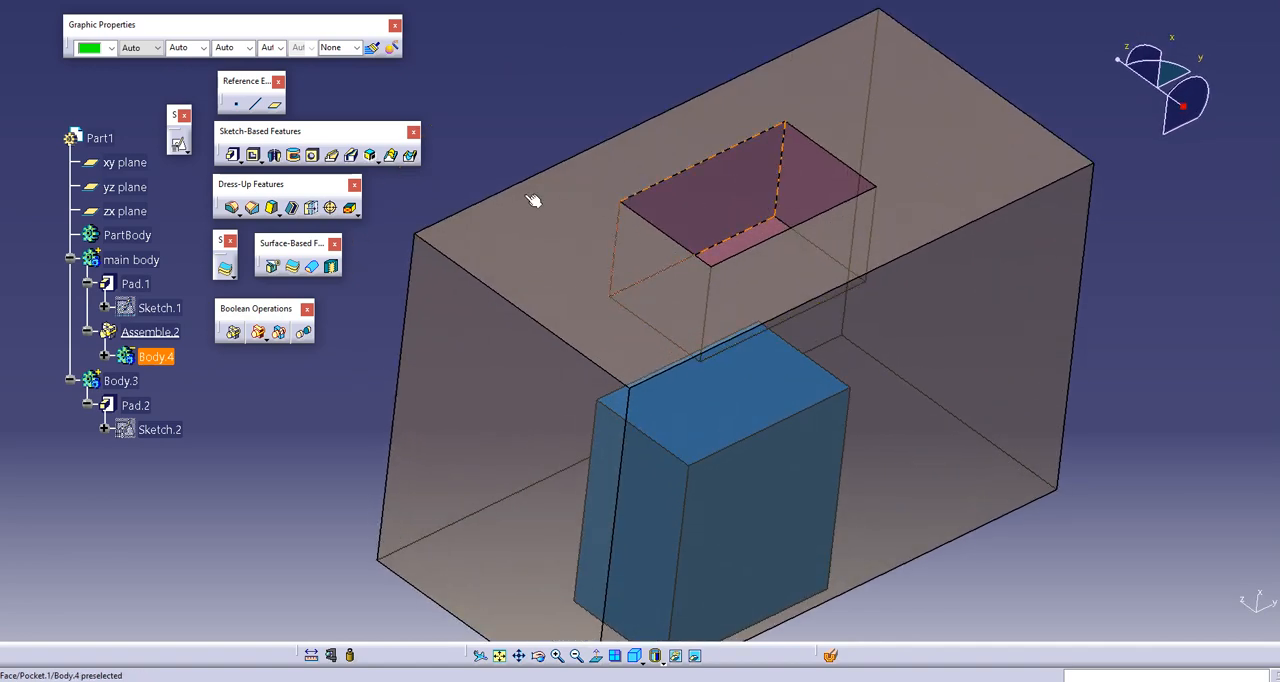
Step: Set the opacity of Pad.1 in main body to 100%
left_click(140, 284)
left_click(140, 51)
left_click(142, 71)
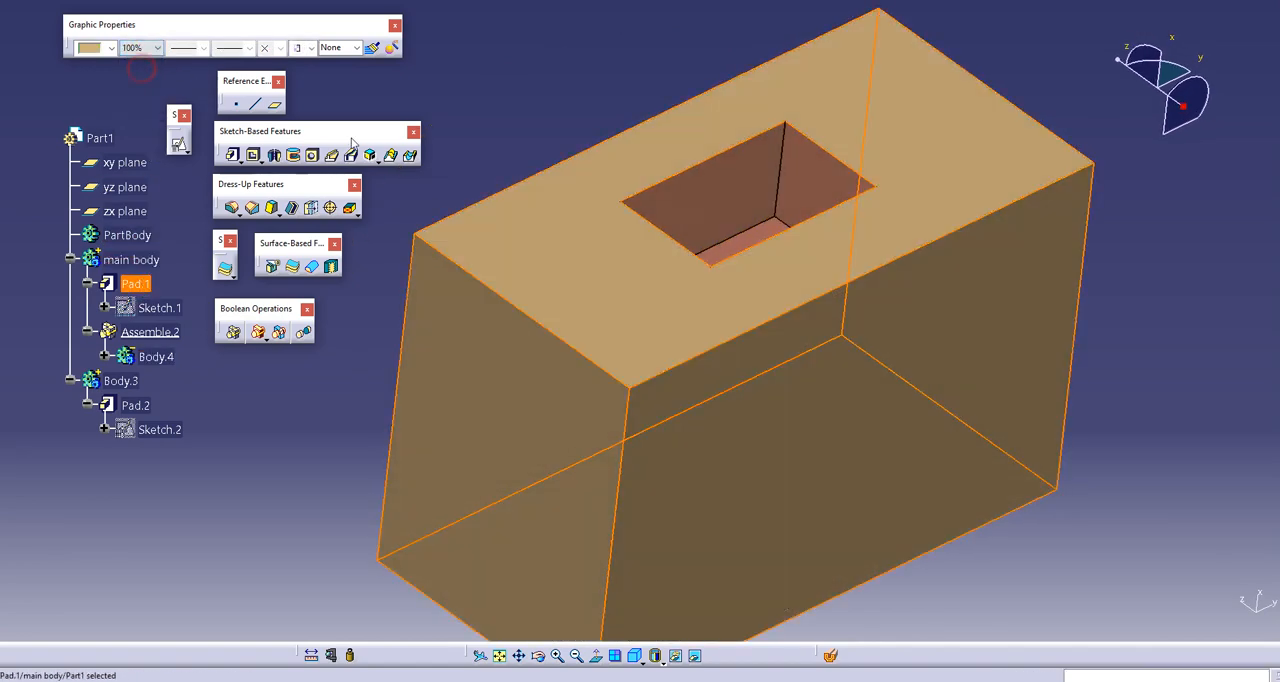
left_click(551, 134)
Step: Set the opacity of the assembled Body.4 to 100%
middle_click_drag(714, 181, 700, 225)
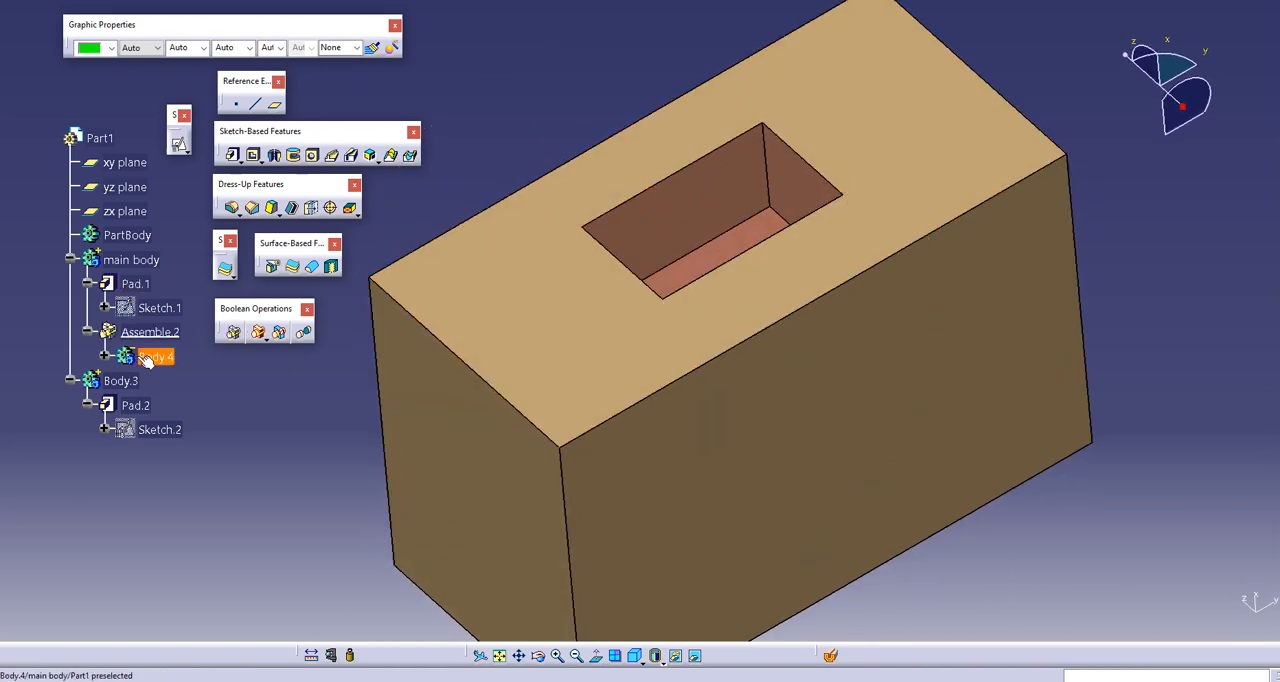
left_click(145, 356)
left_click(138, 50)
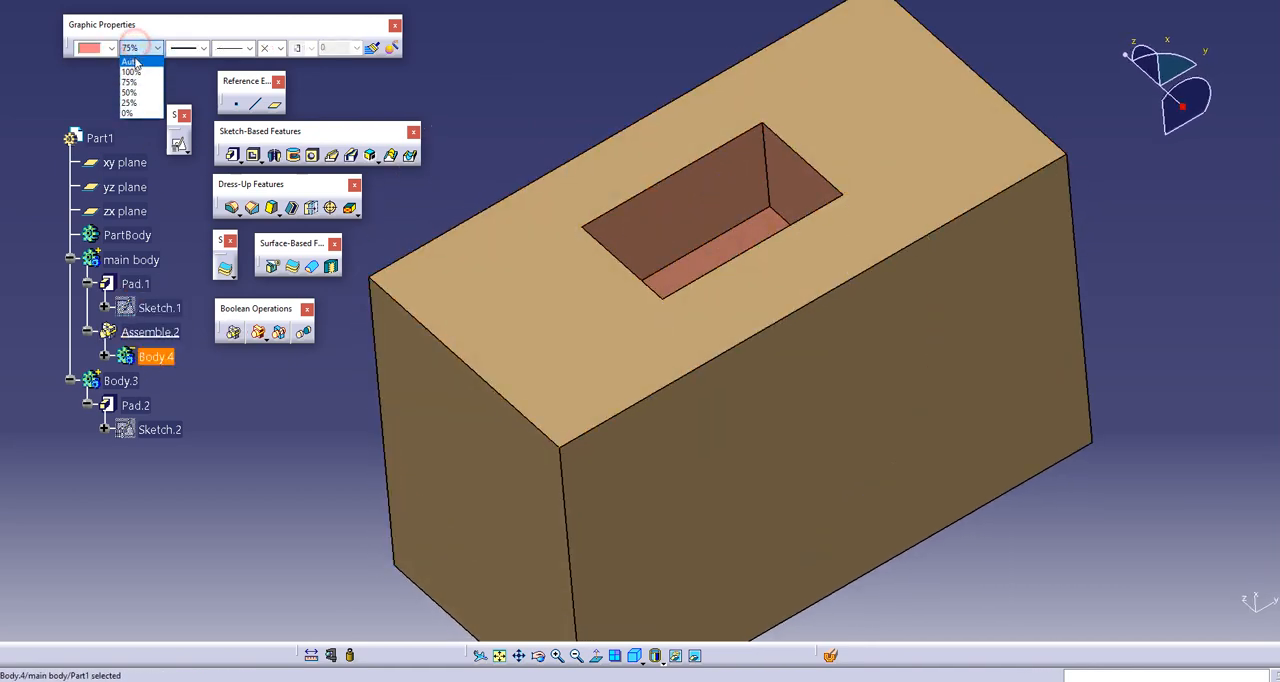
left_click(135, 73)
left_click(586, 100)
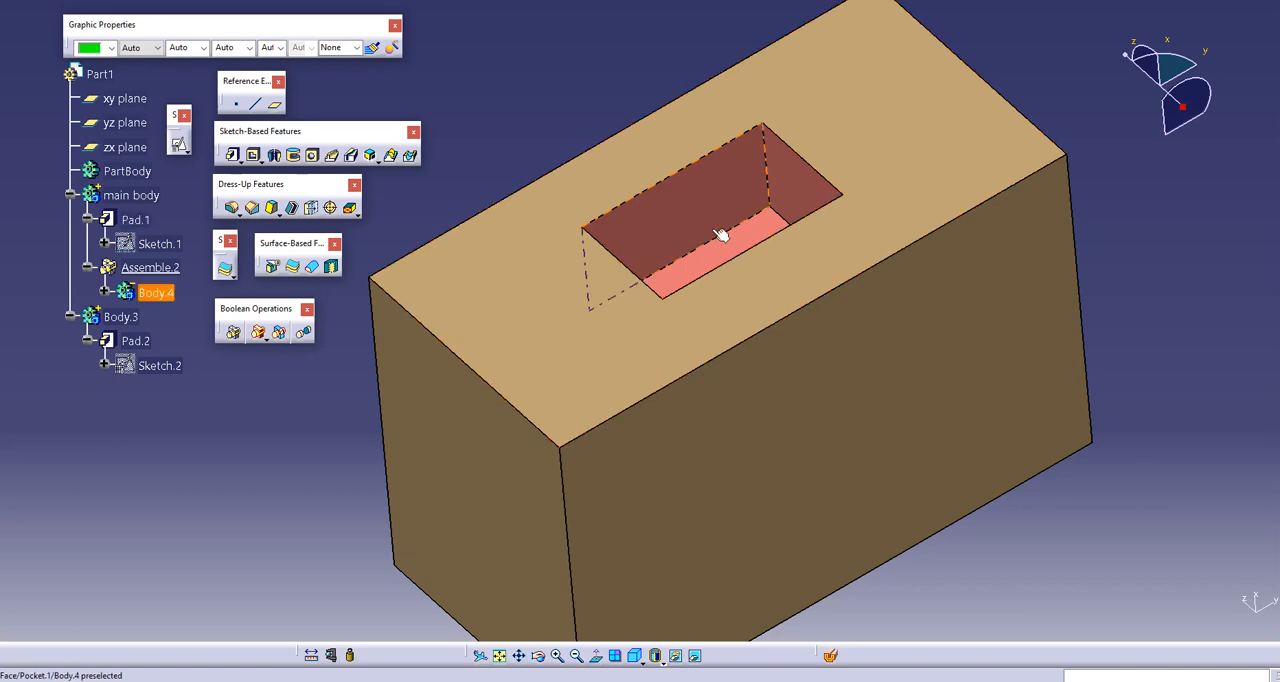
Step: Delete the Assemble operation from main body without deleting its aggregated elements
middle_click_drag(720, 216, 683, 348)
middle_click_drag(680, 240, 640, 300)
left_click(150, 267)
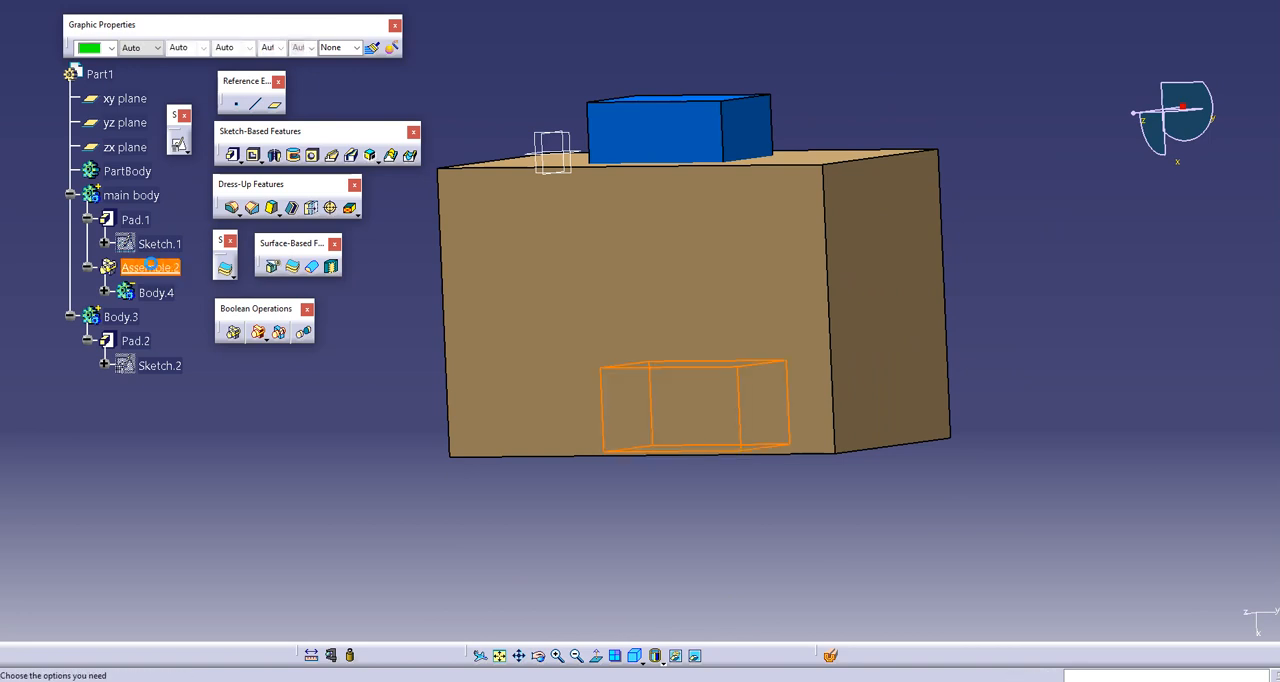
key("Delete")
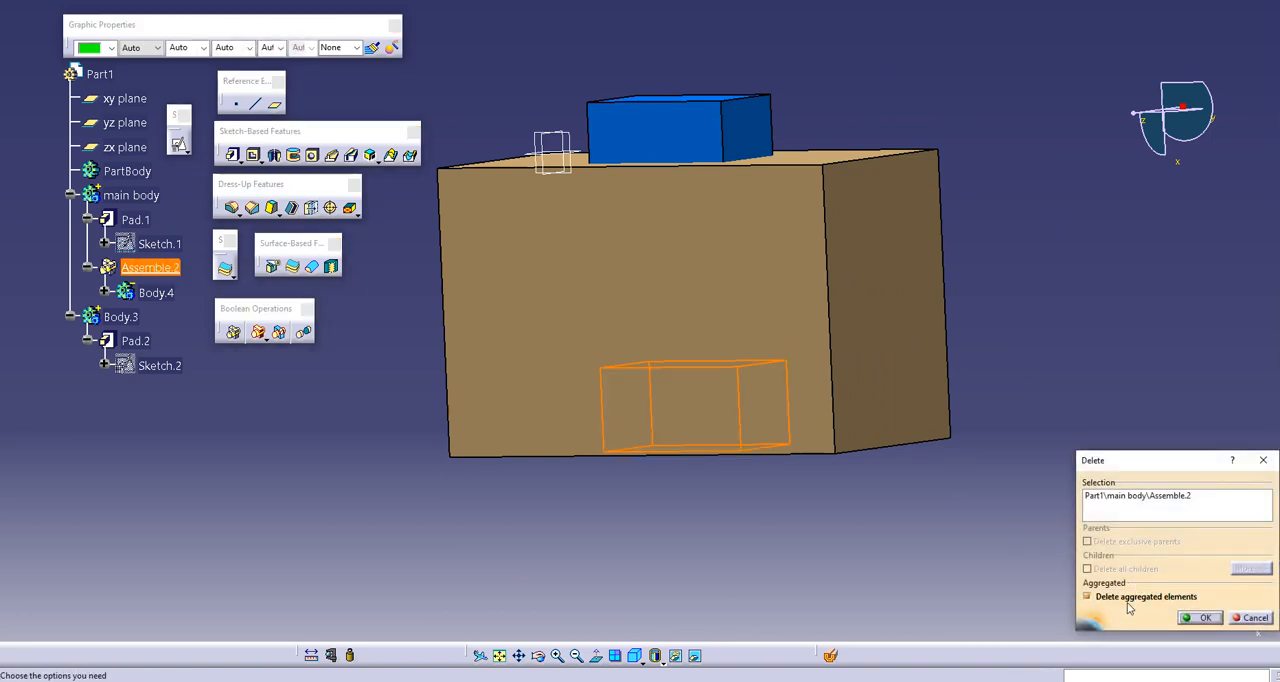
left_click(1200, 617)
middle_click_drag(489, 339, 483, 332)
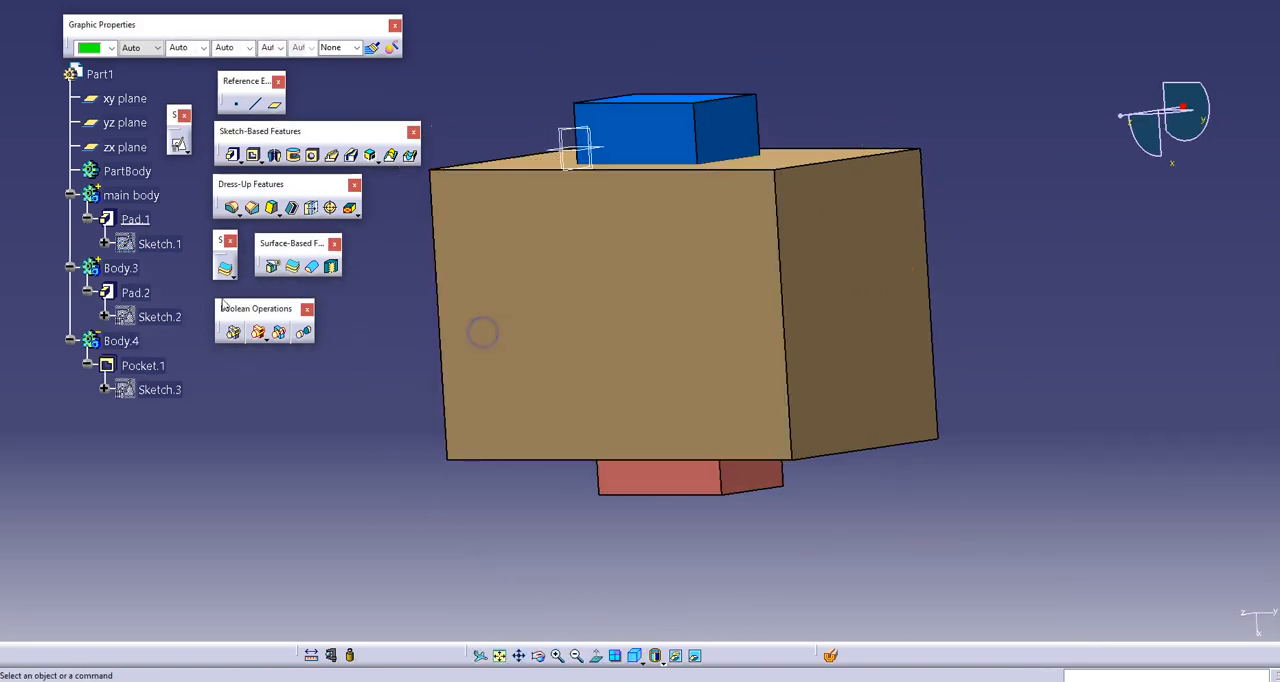
right_click(116, 267)
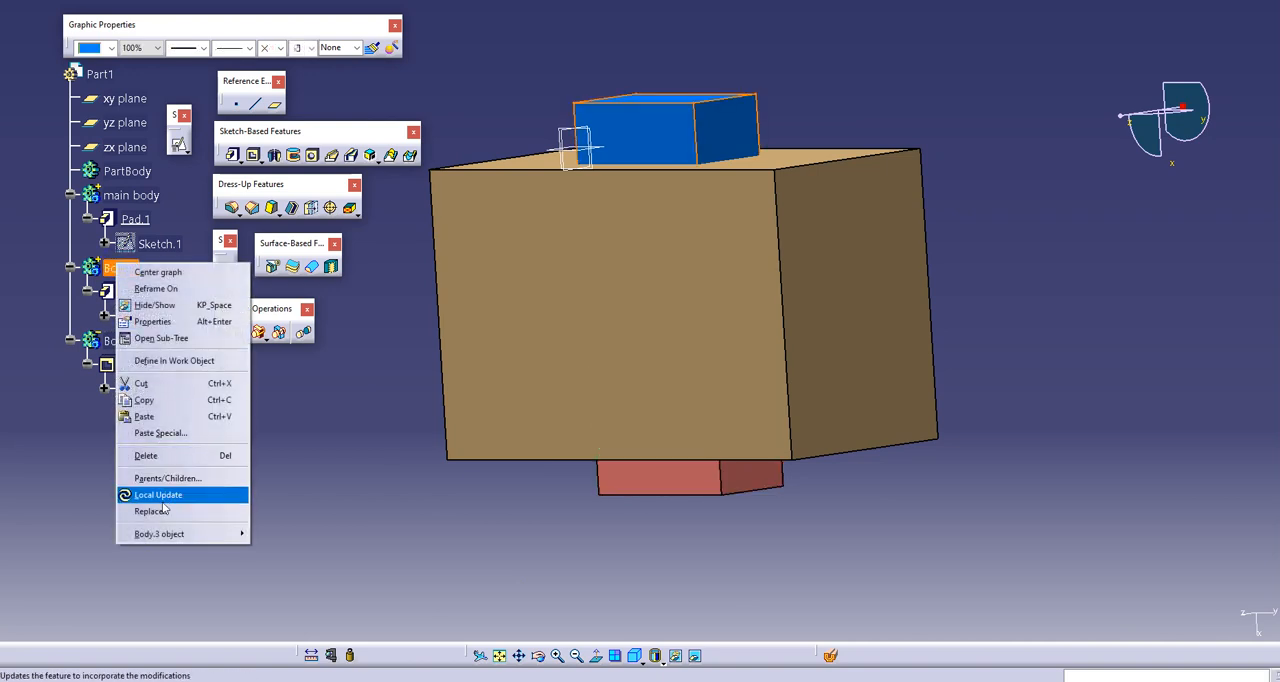
mouse_move(191, 533)
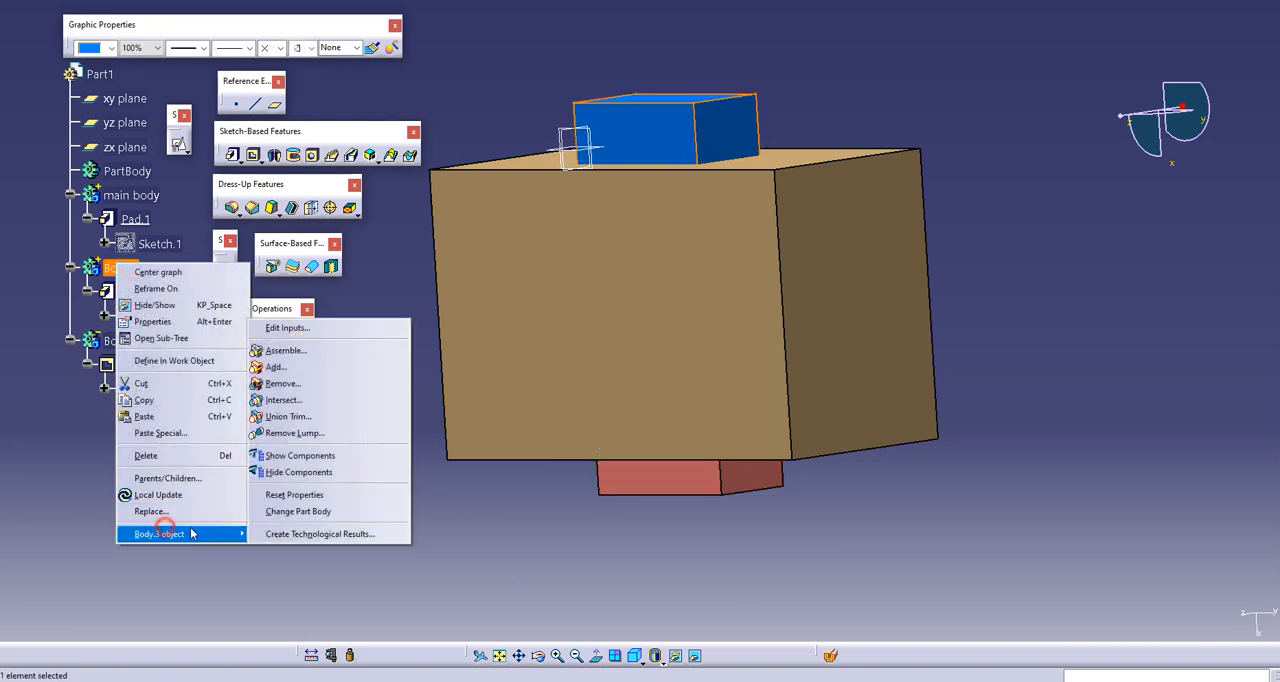
left_click(310, 386)
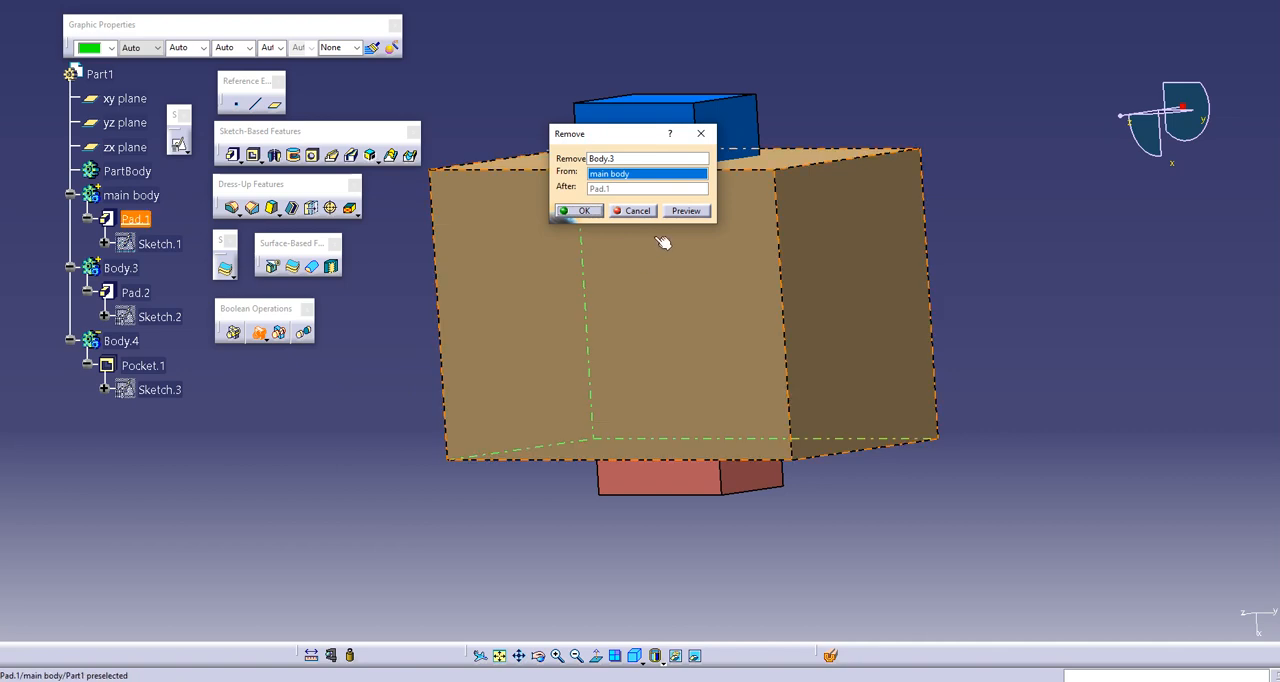
left_click(640, 210)
left_click(324, 487)
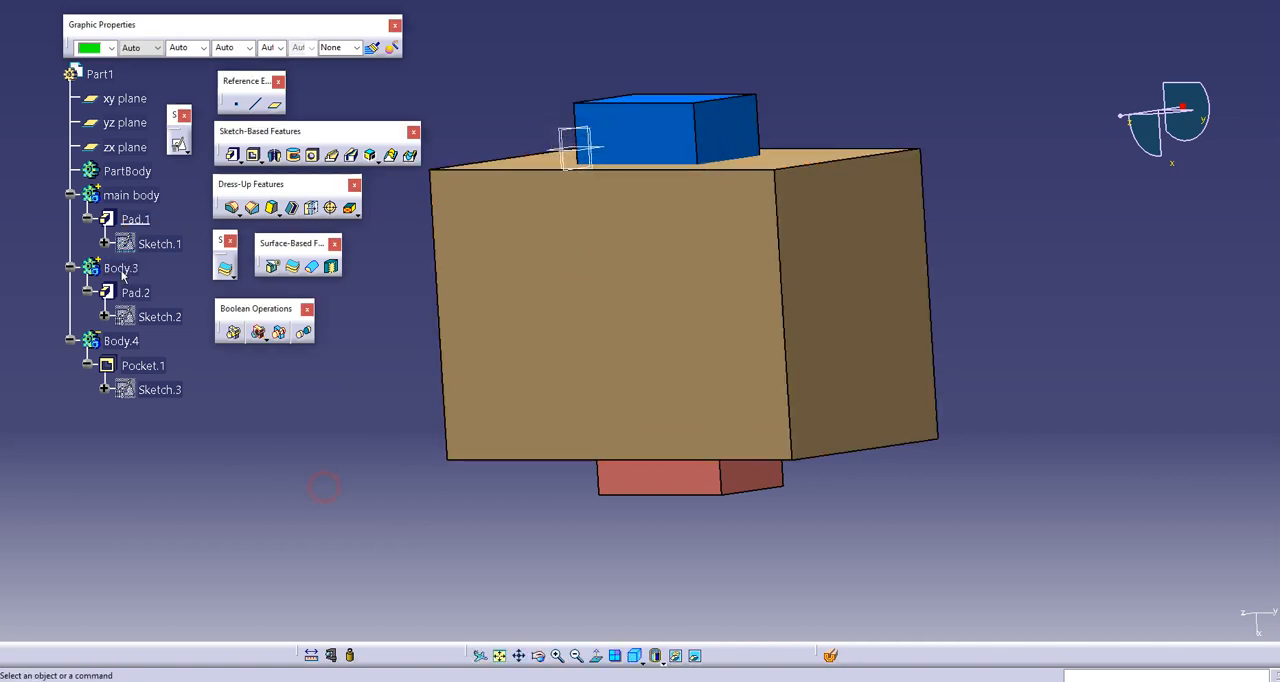
Step: Subtract Body.4 from main body with the Boolean Remove operation, inspect the underside, and undo the operation
left_click(120, 341)
right_click(120, 343)
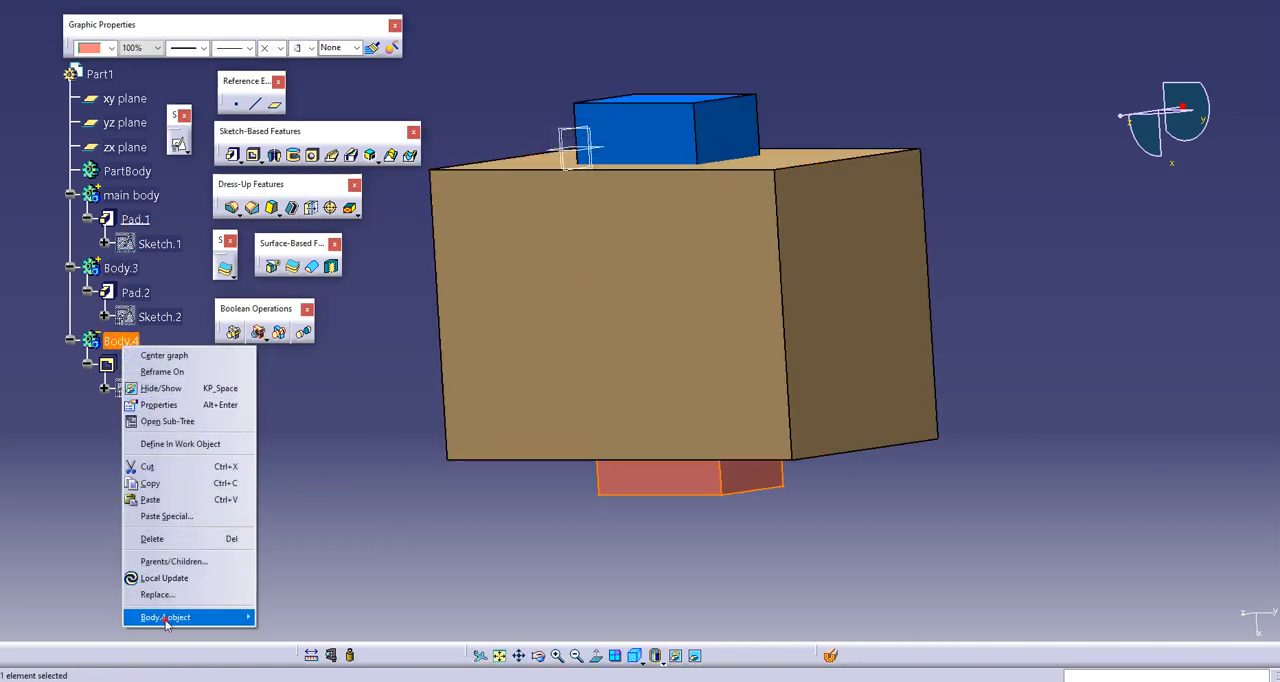
mouse_move(165, 620)
left_click(300, 482)
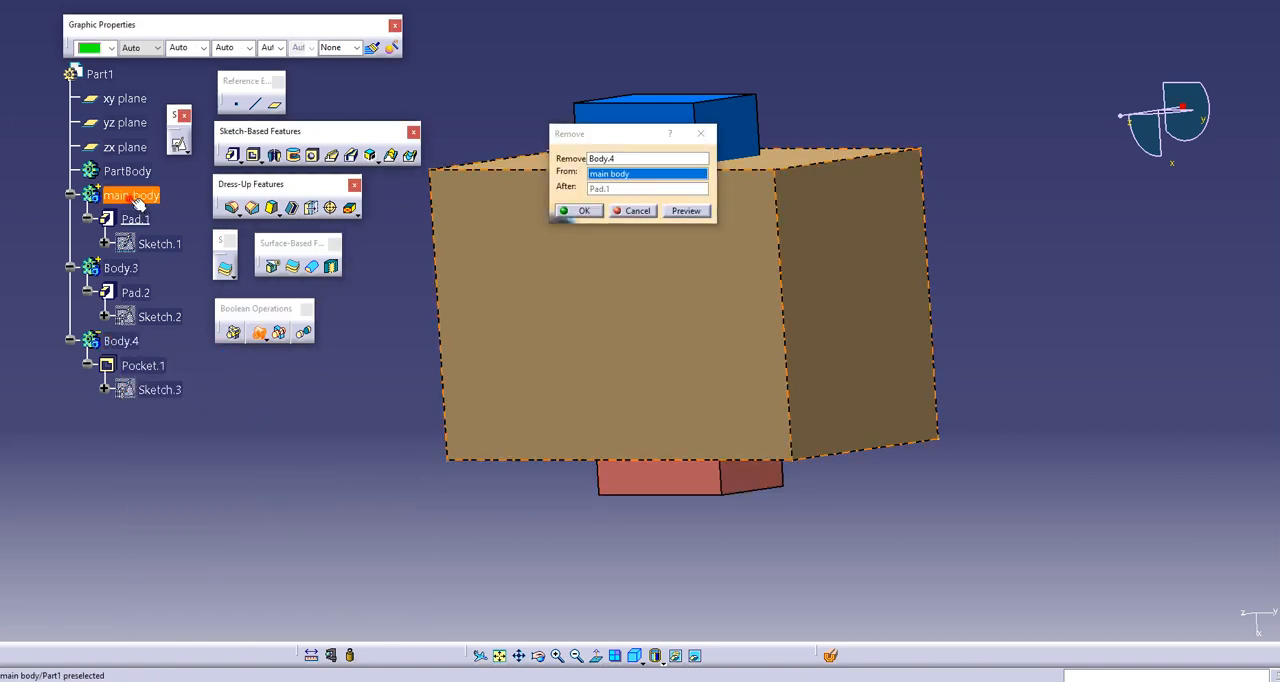
left_click(577, 210)
middle_click_drag(607, 503, 683, 243)
key("ctrl+z")
right_click(118, 470)
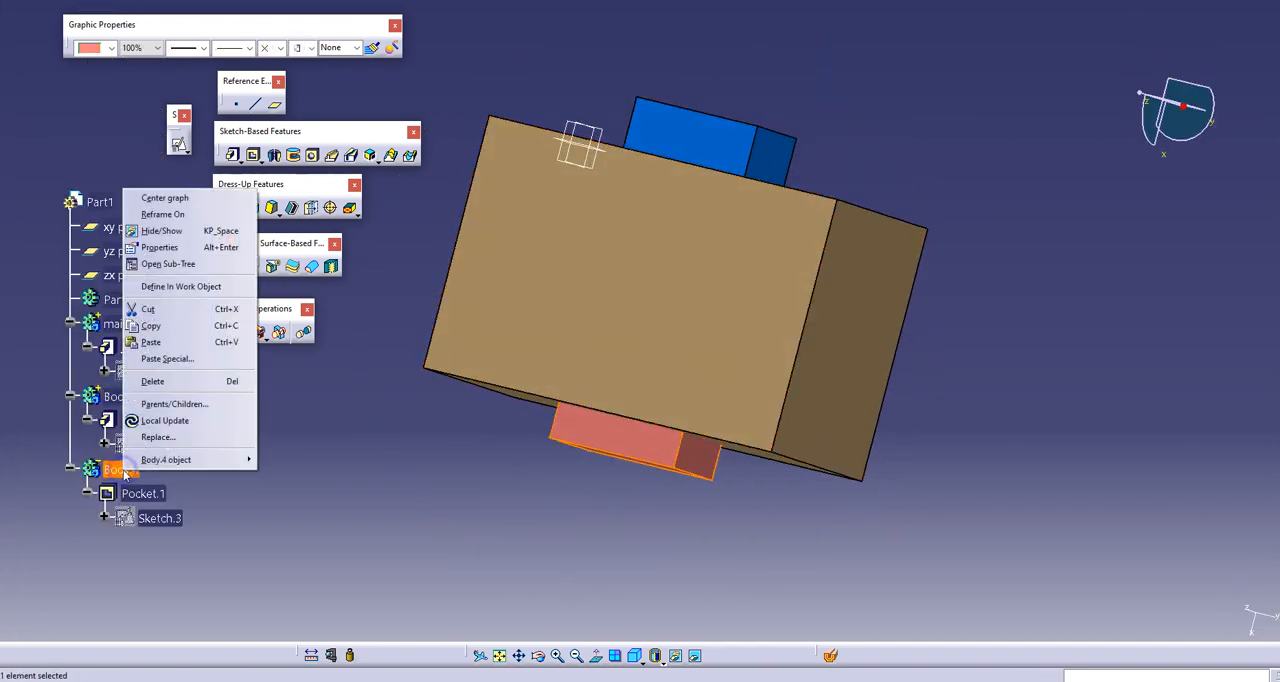
mouse_move(150, 462)
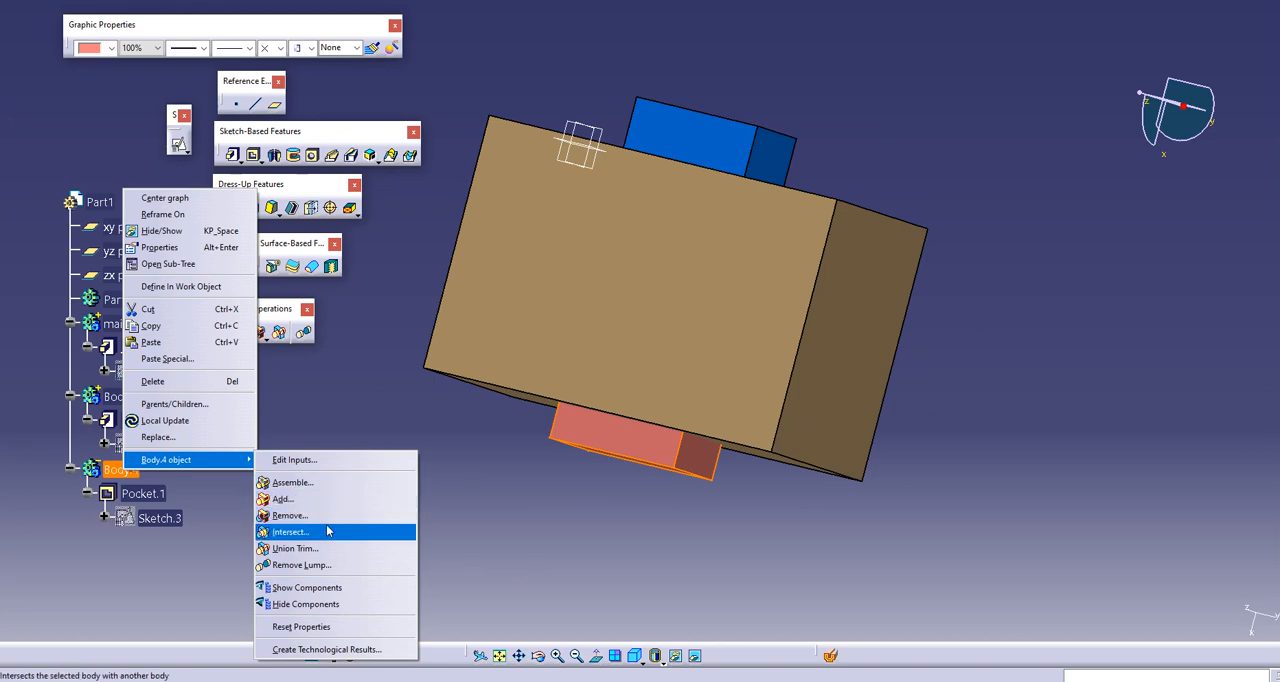
left_click(507, 526)
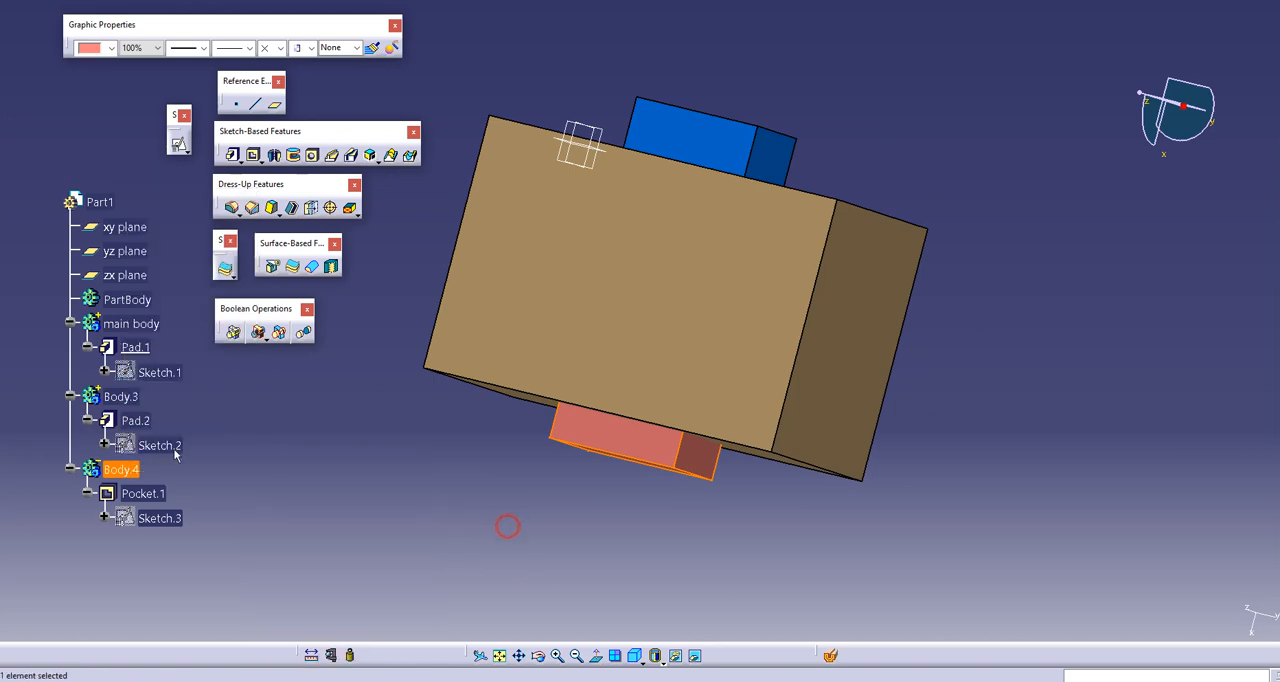
Step: Intersect Body.4 with main body using the Boolean Intersect operation, inspect the remaining solid, and undo the operation
right_click(120, 470)
mouse_move(160, 454)
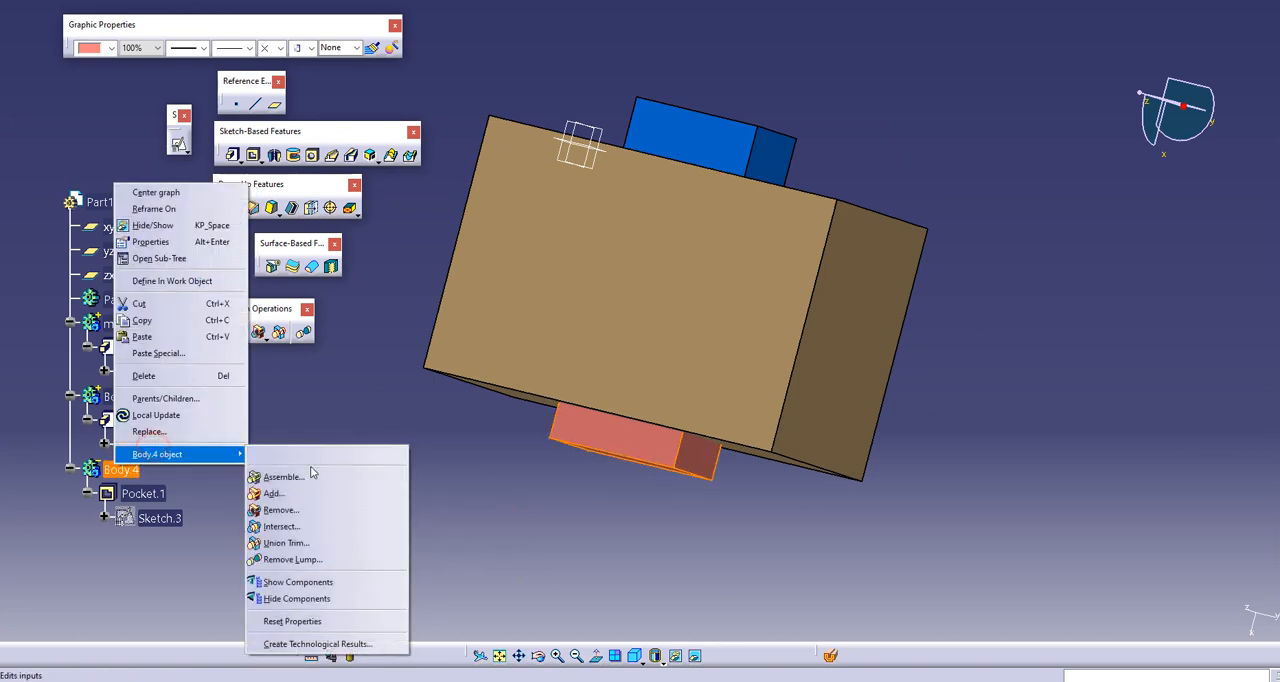
left_click(314, 531)
left_click(132, 323)
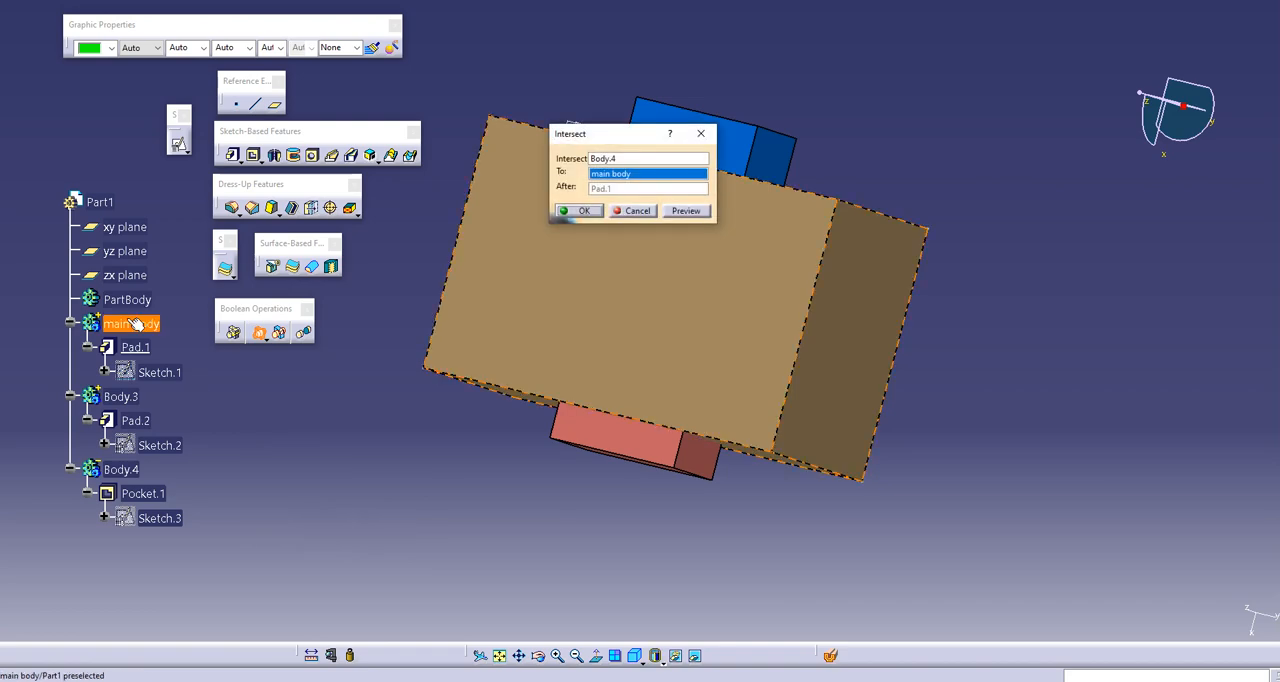
left_click(592, 211)
middle_click_drag(528, 352, 499, 377)
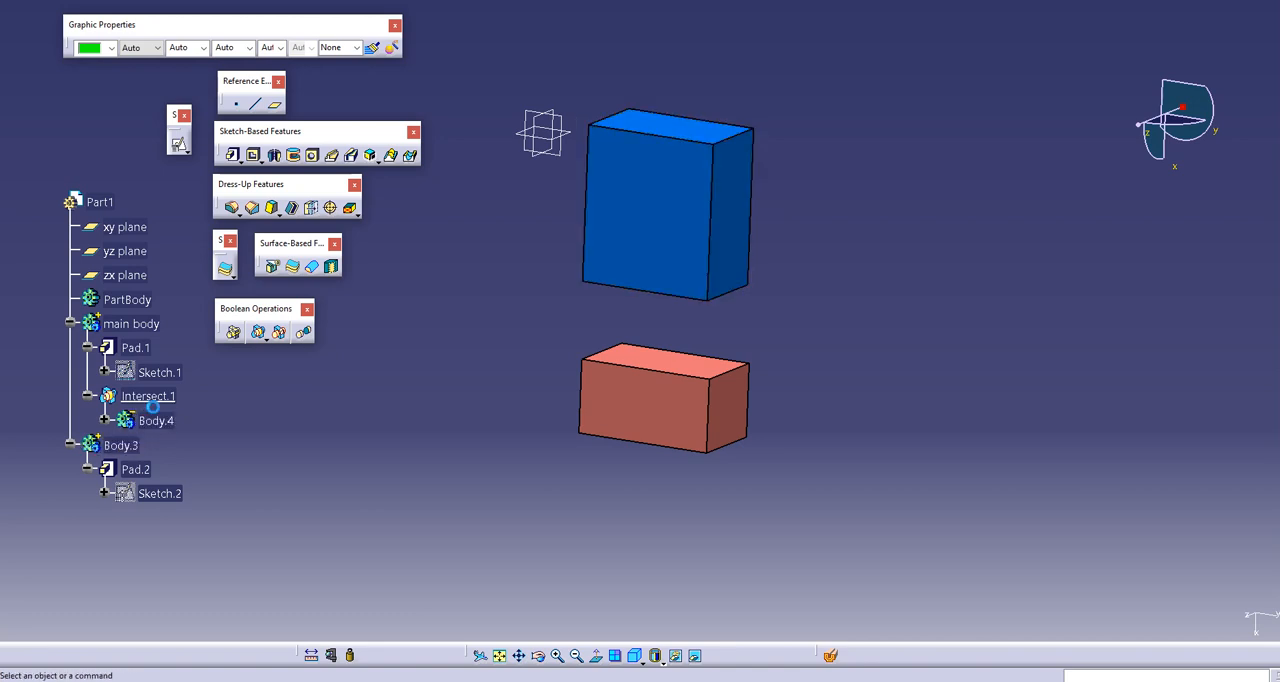
key("ctrl+z")
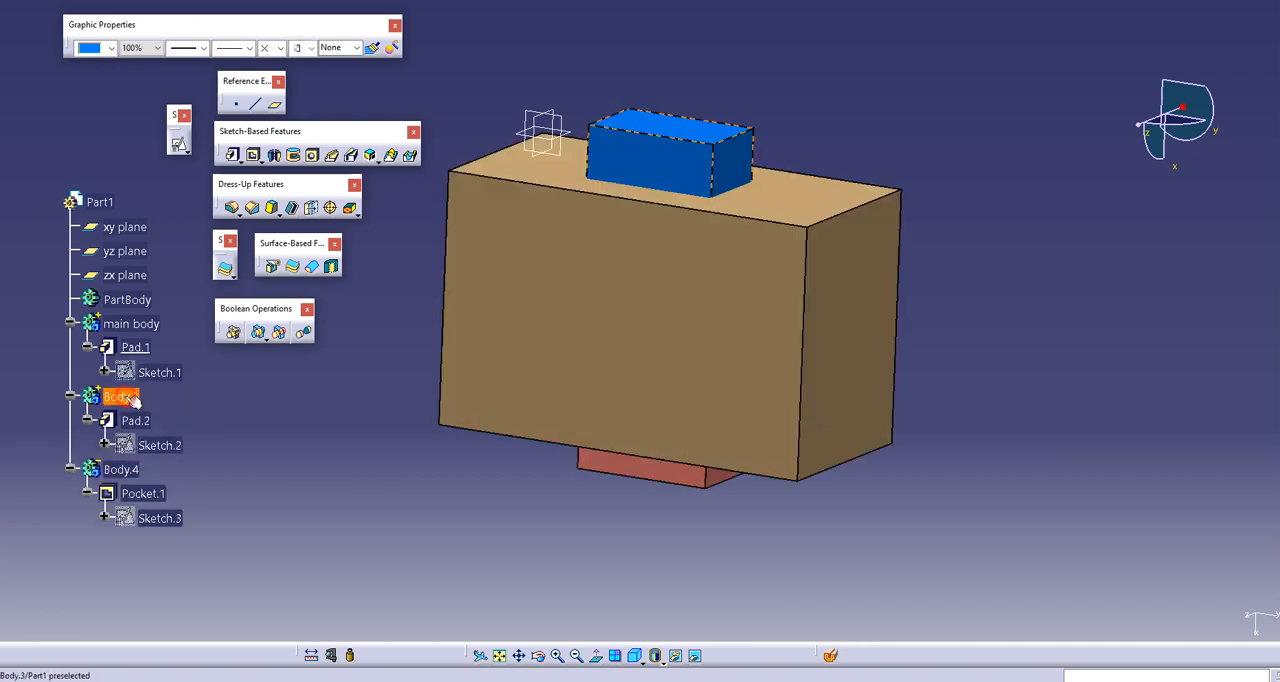
right_click(120, 397)
left_click(195, 664)
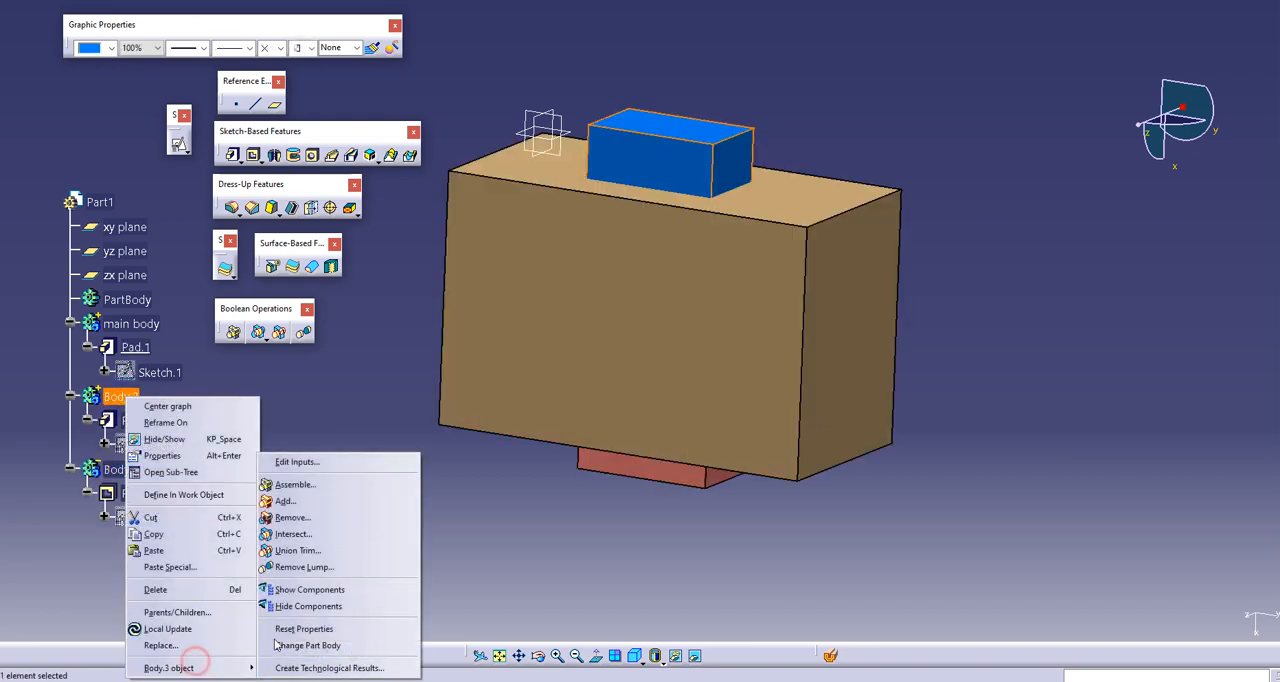
left_click(330, 550)
key("Escape")
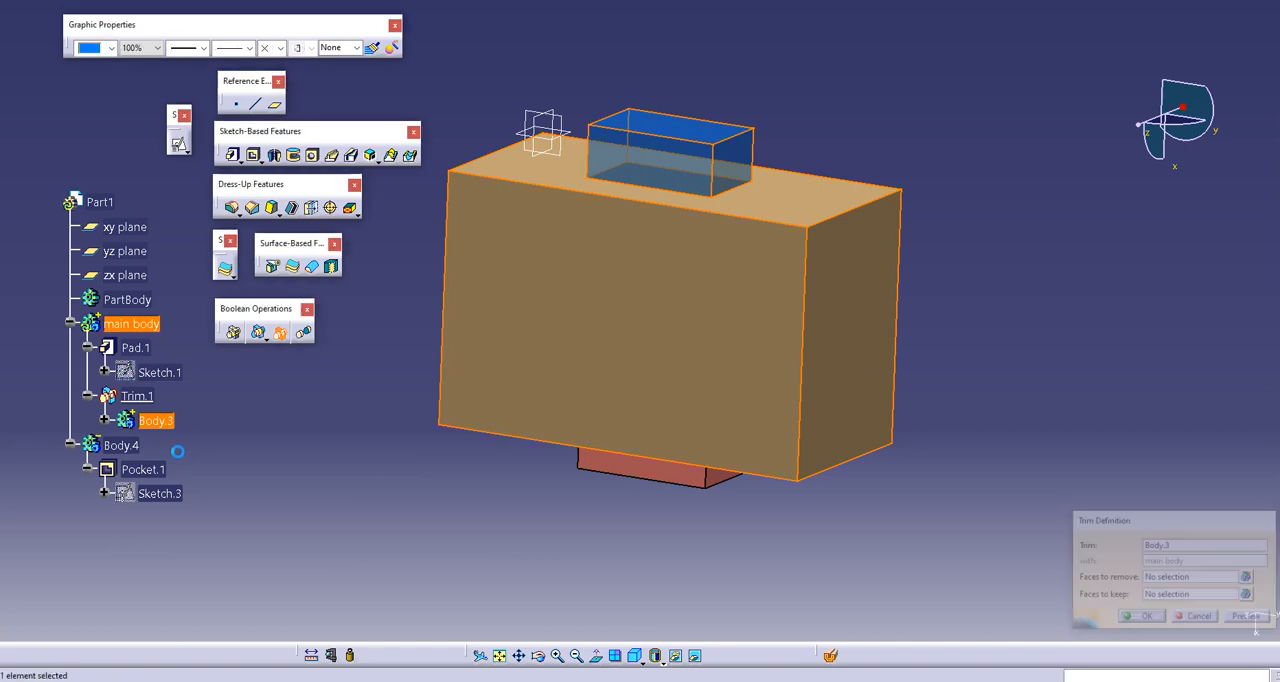
Step: Intersect Body.3 with main body using the Boolean Intersect operation, inspect the overlapping solid, and undo the operation
right_click(136, 404)
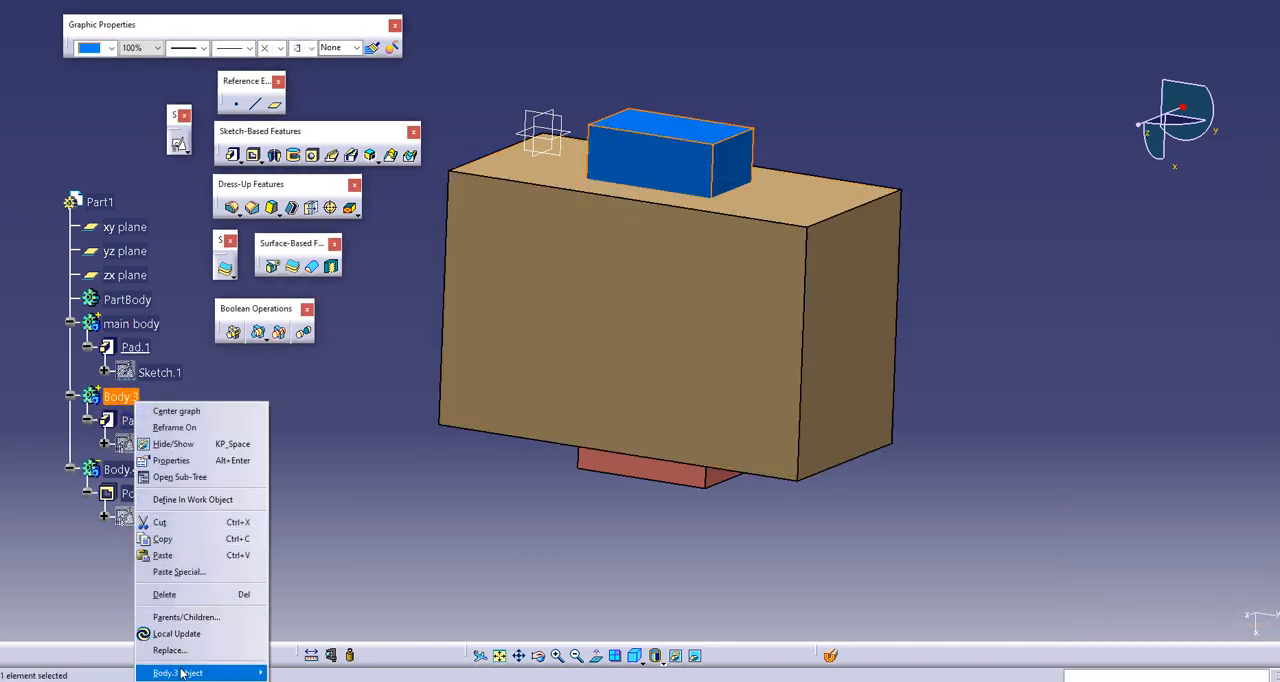
mouse_move(200, 672)
left_click(310, 540)
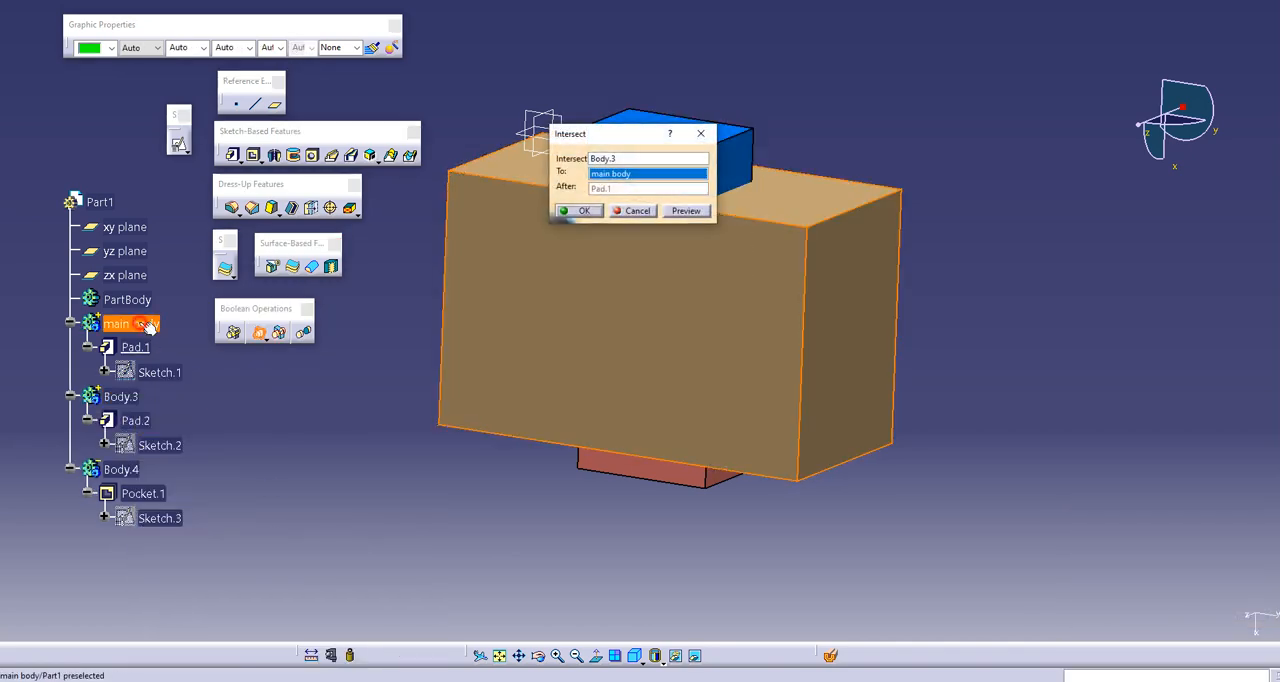
left_click(578, 212)
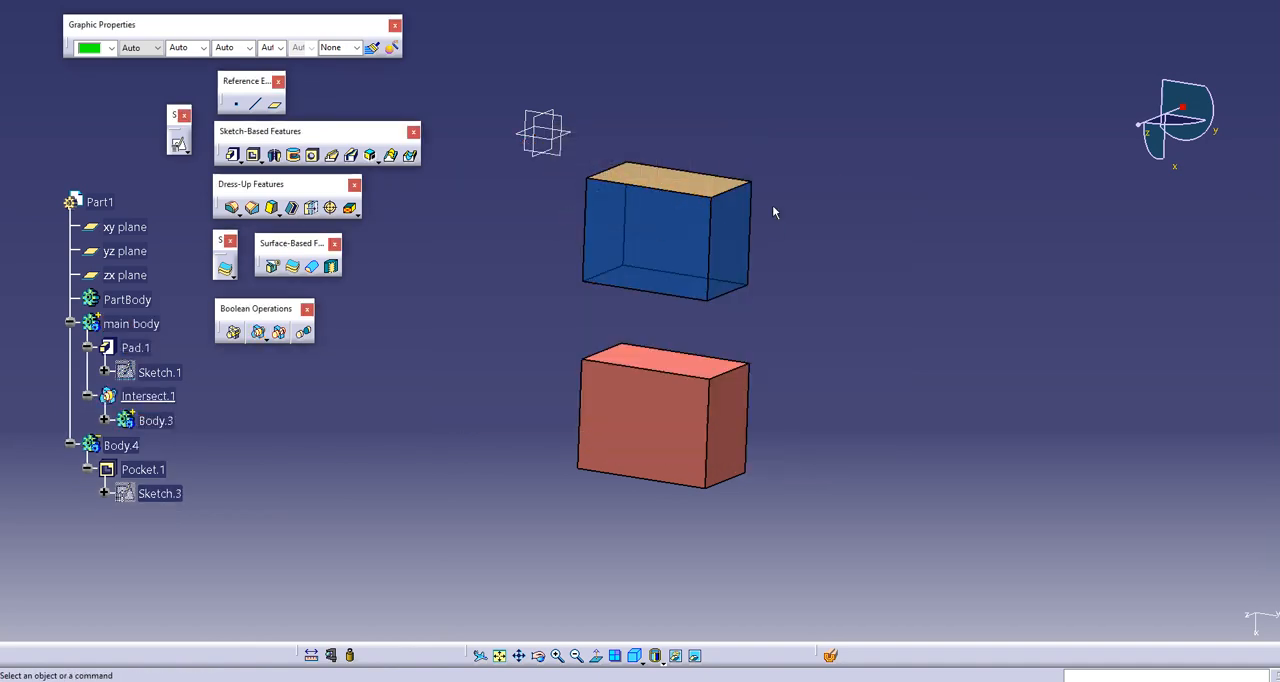
middle_click_drag(594, 218, 623, 314)
key("ctrl+z")
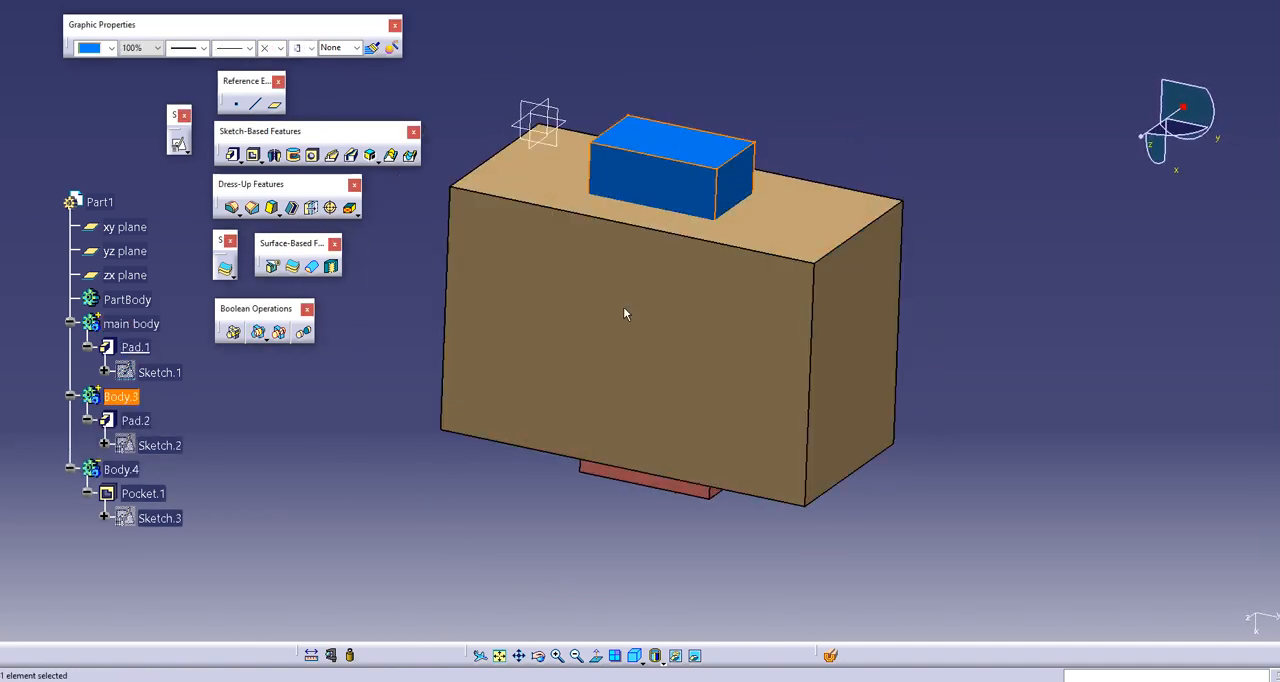
Step: Set the opacity of Pad.1 in main body to 75% and inspect the bodies inside it
left_click(133, 326)
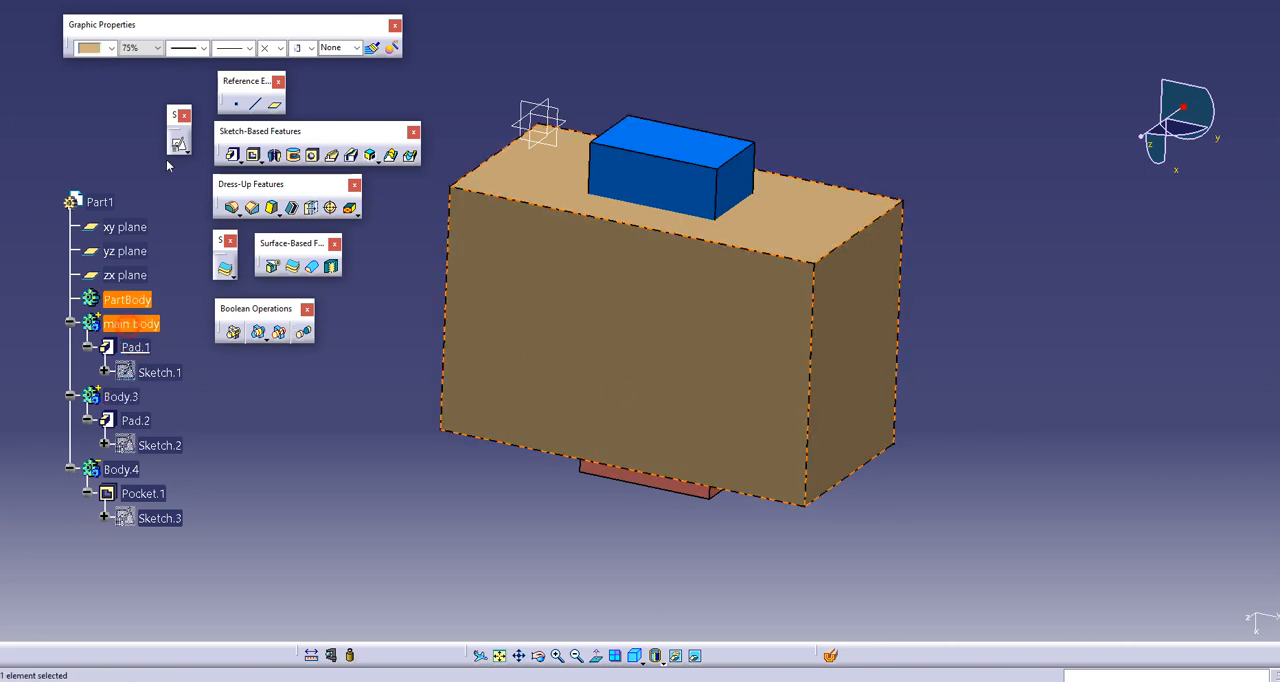
left_click(136, 348)
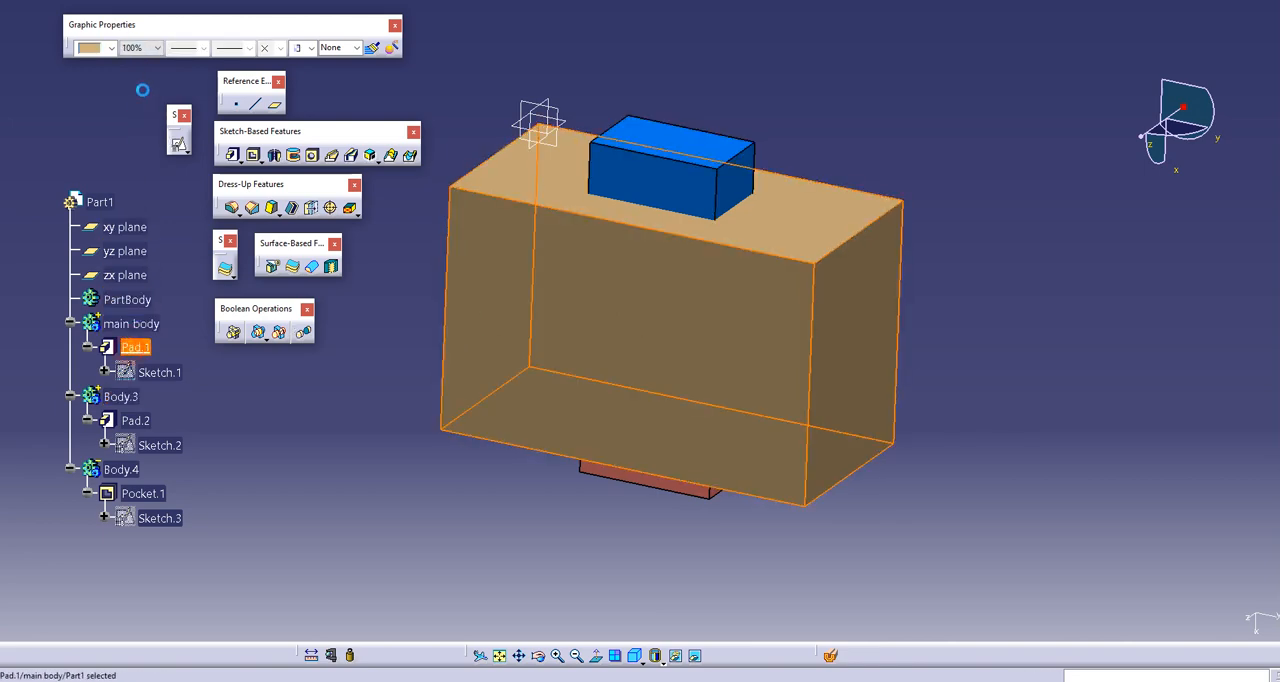
left_click(145, 48)
left_click(140, 89)
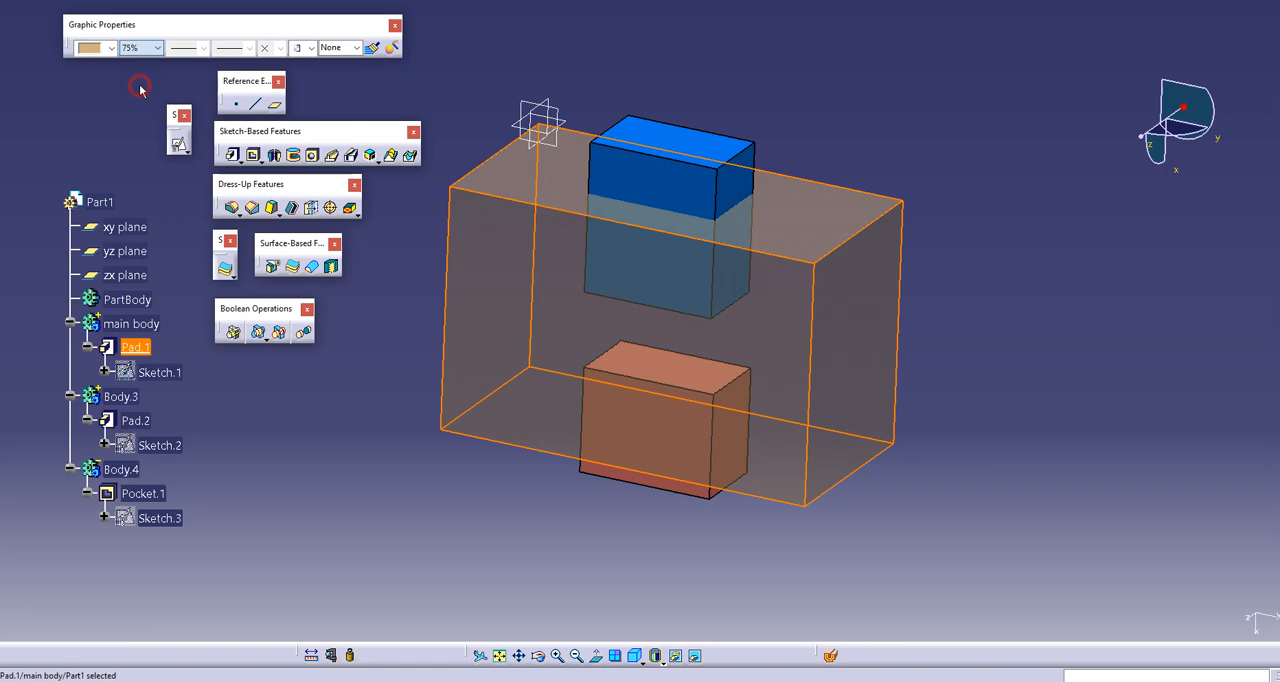
left_click(365, 486)
middle_click_drag(738, 366, 697, 347)
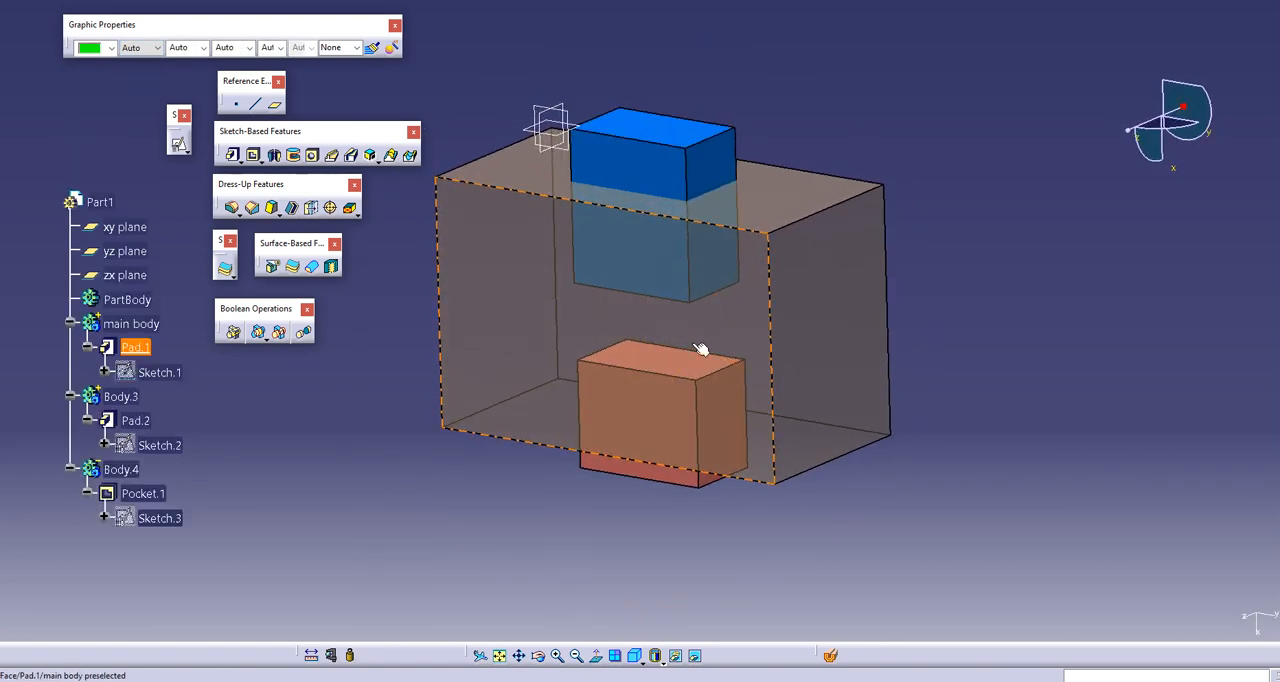
Step: Hide Body.4 so that only main body and Body.3 stay displayed
left_click(148, 494)
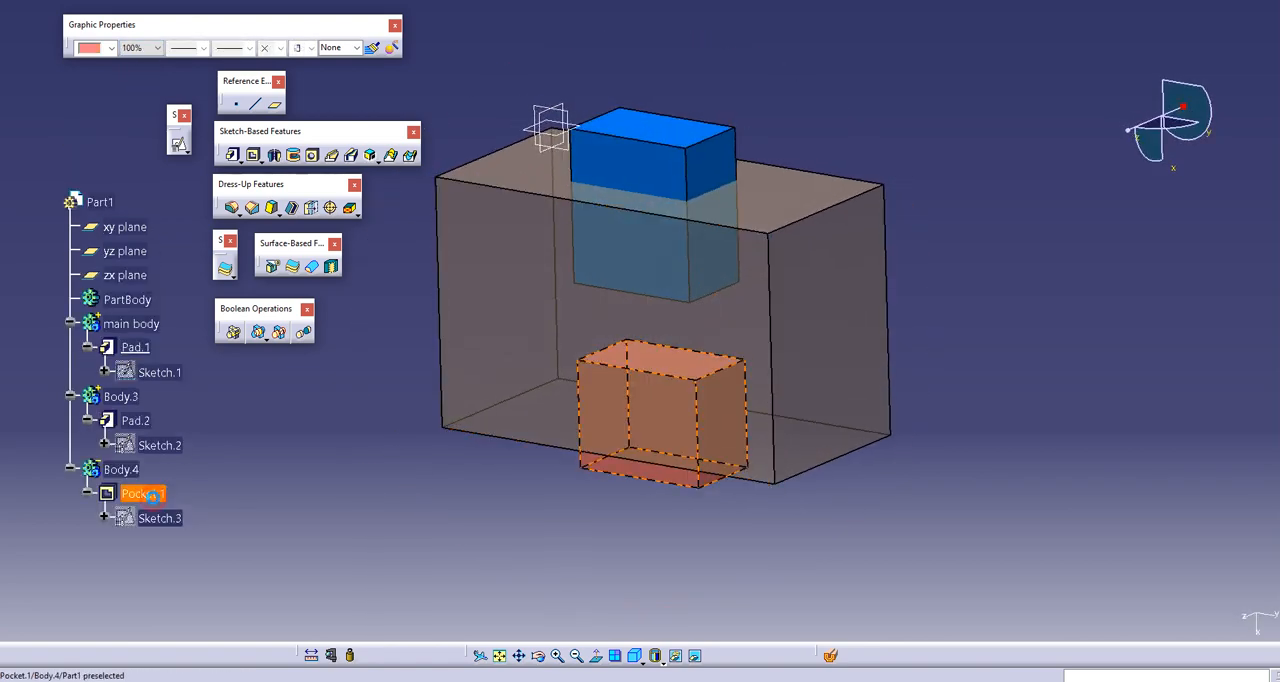
left_click(200, 464)
right_click(120, 469)
mouse_move(230, 458)
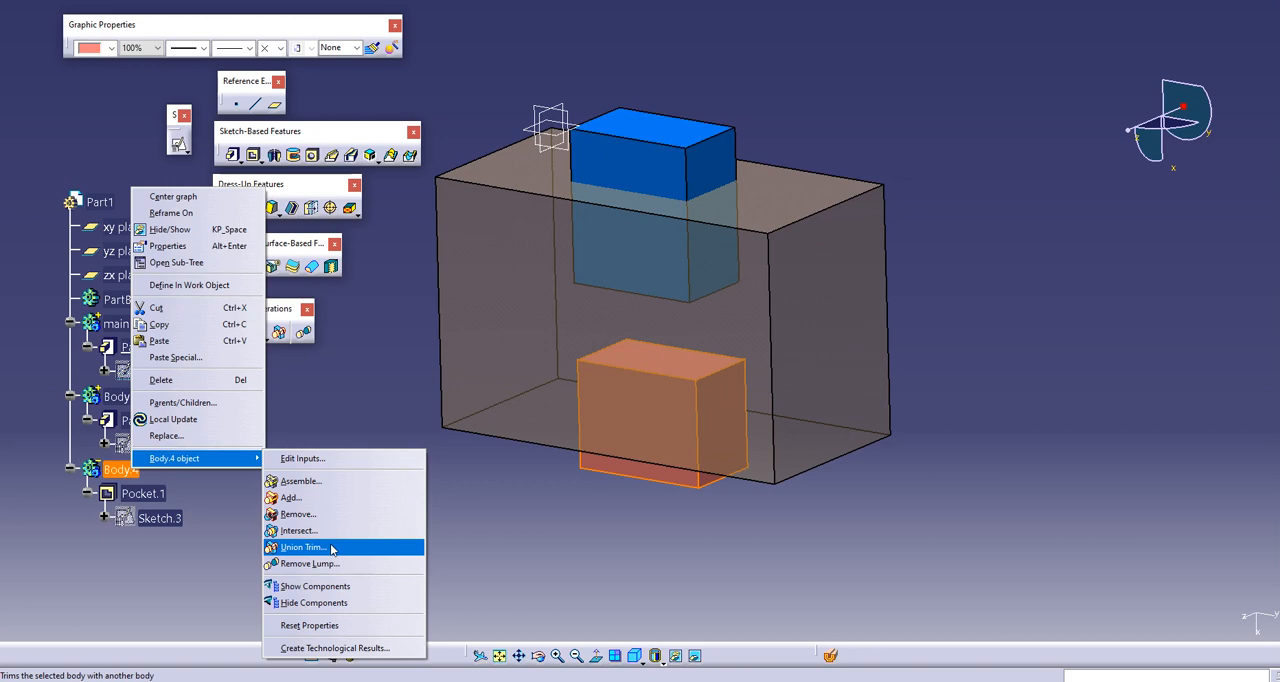
left_click(387, 379)
left_click(383, 378)
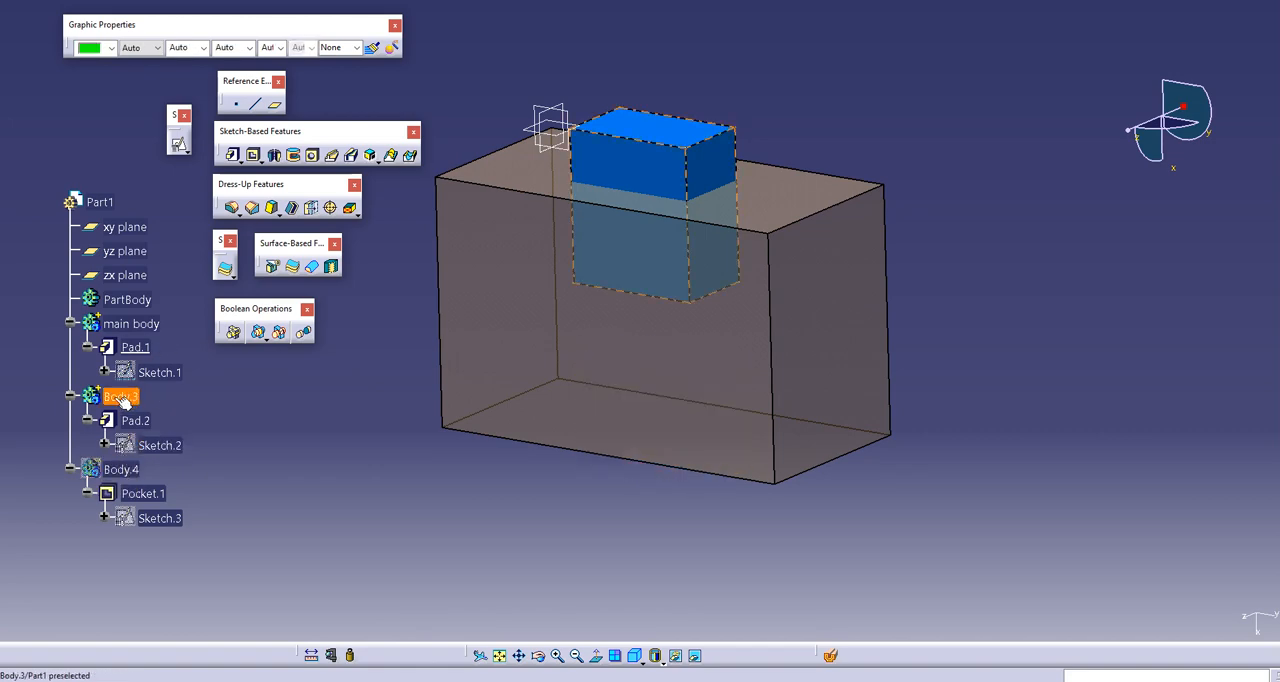
Step: Set the opacity of Pad.1 in main body back to 100%
left_click(131, 323)
left_click(143, 54)
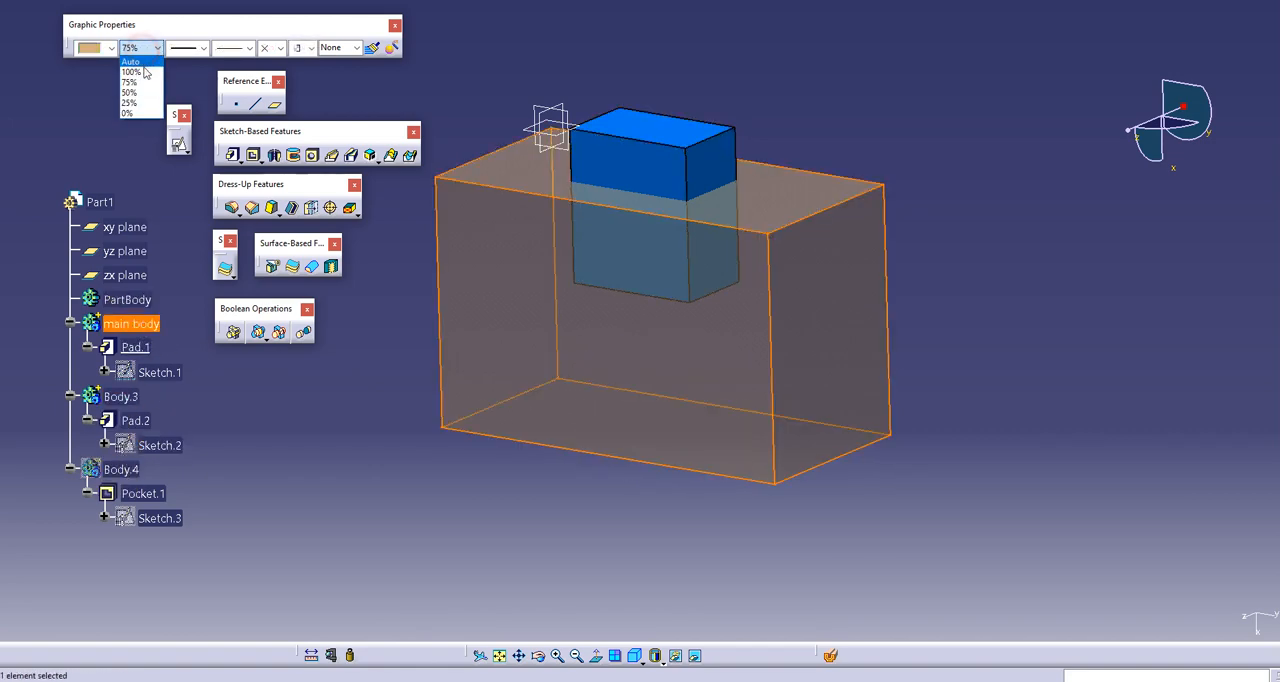
left_click(143, 67)
left_click(135, 347)
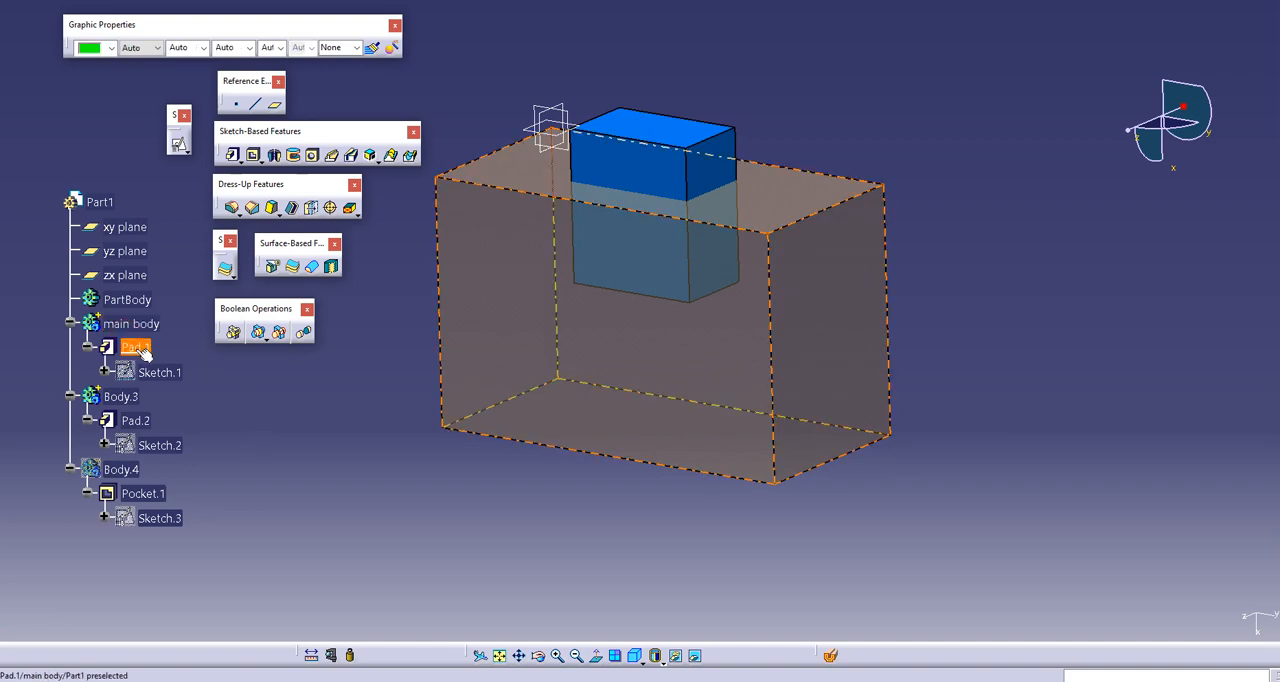
left_click(140, 48)
left_click(140, 75)
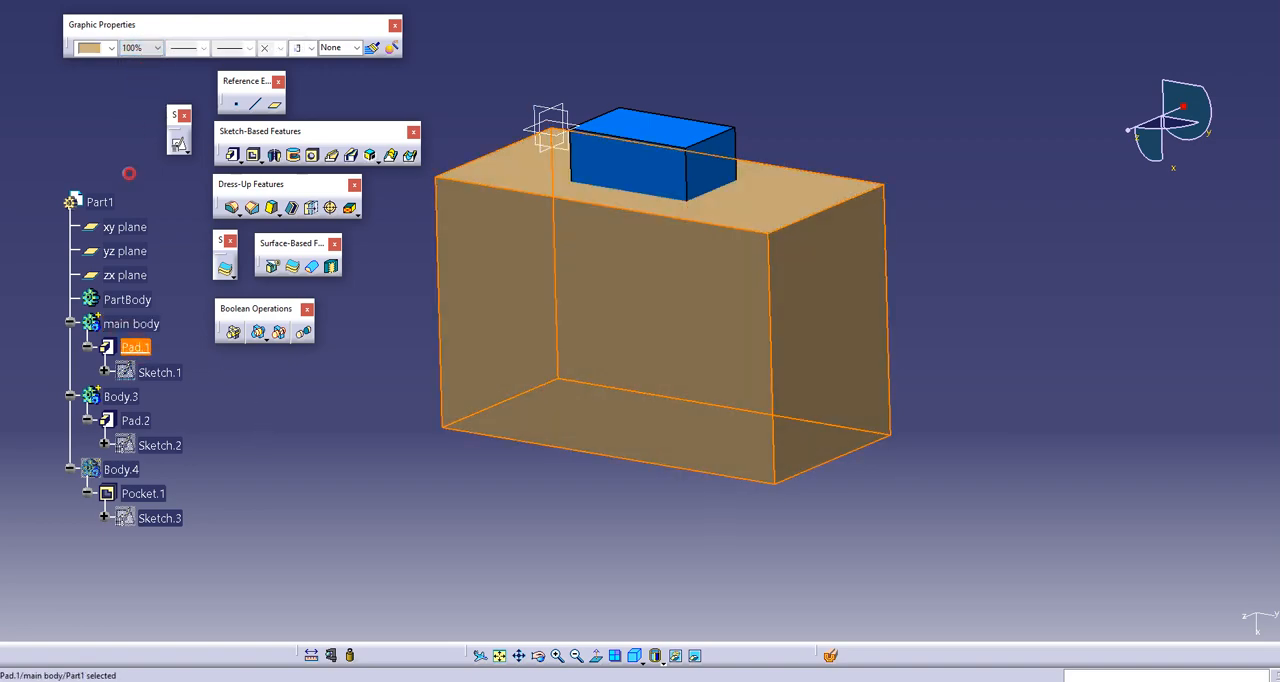
left_click(129, 174)
Step: Shell main body with a 5 mm default inside thickness, removing the large front face of Pad.1
left_click(292, 207)
left_click(665, 377)
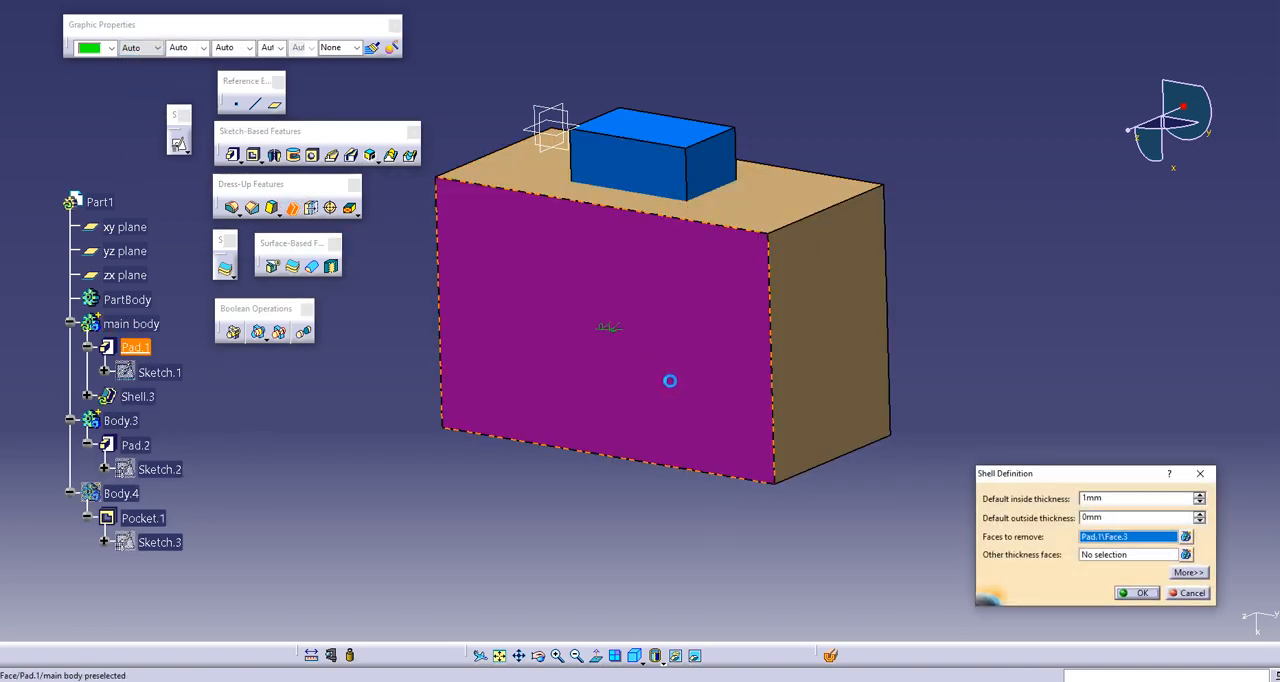
key("Return")
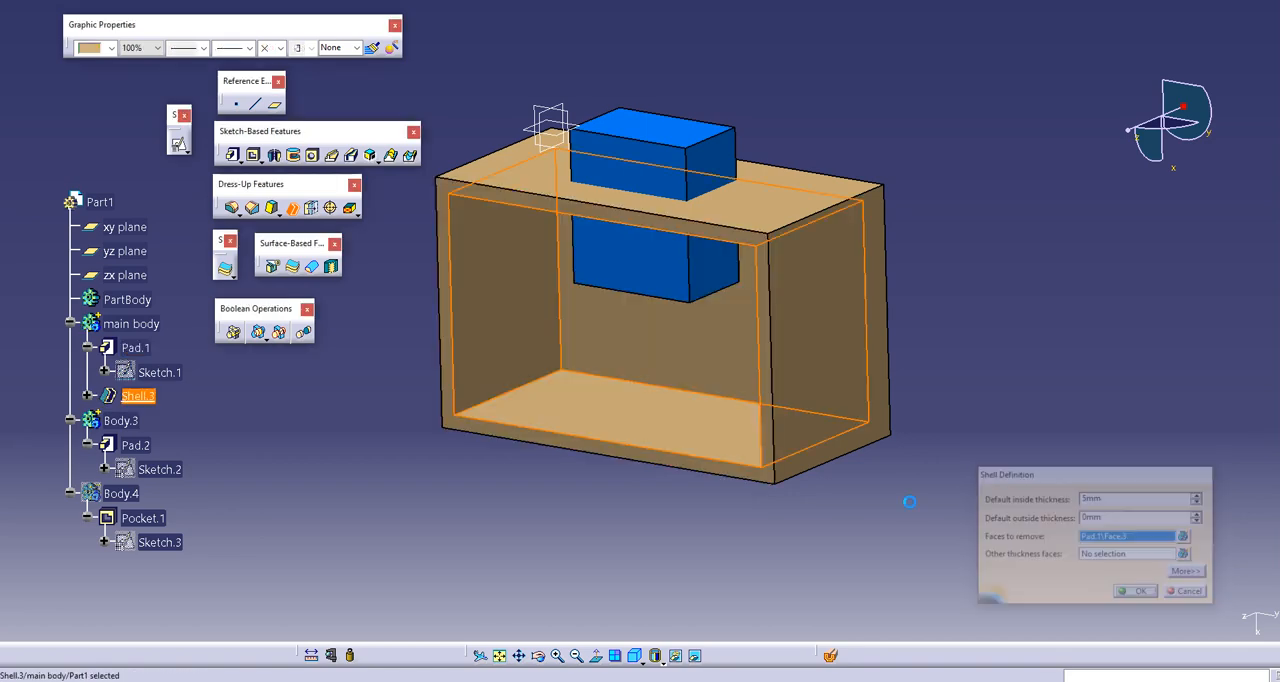
Step: Define Body.3 as the work object and shell it with a 5 mm inside thickness, removing its top face
right_click(118, 419)
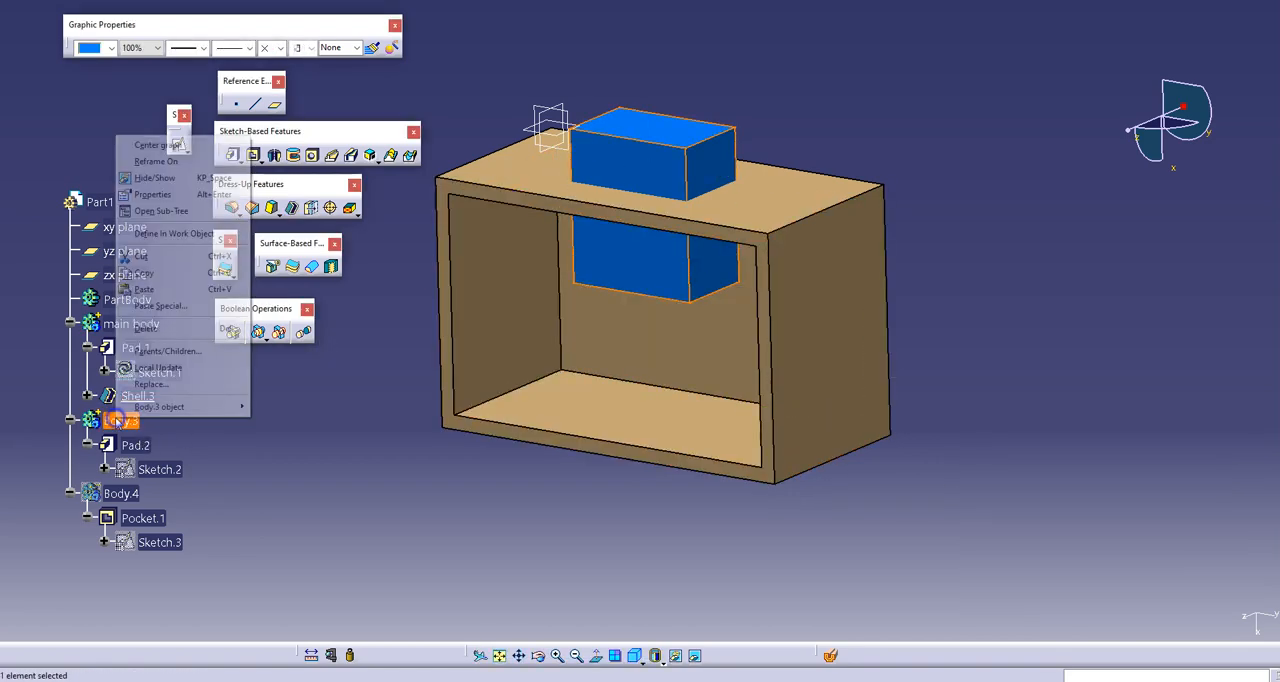
left_click(165, 233)
left_click(294, 460)
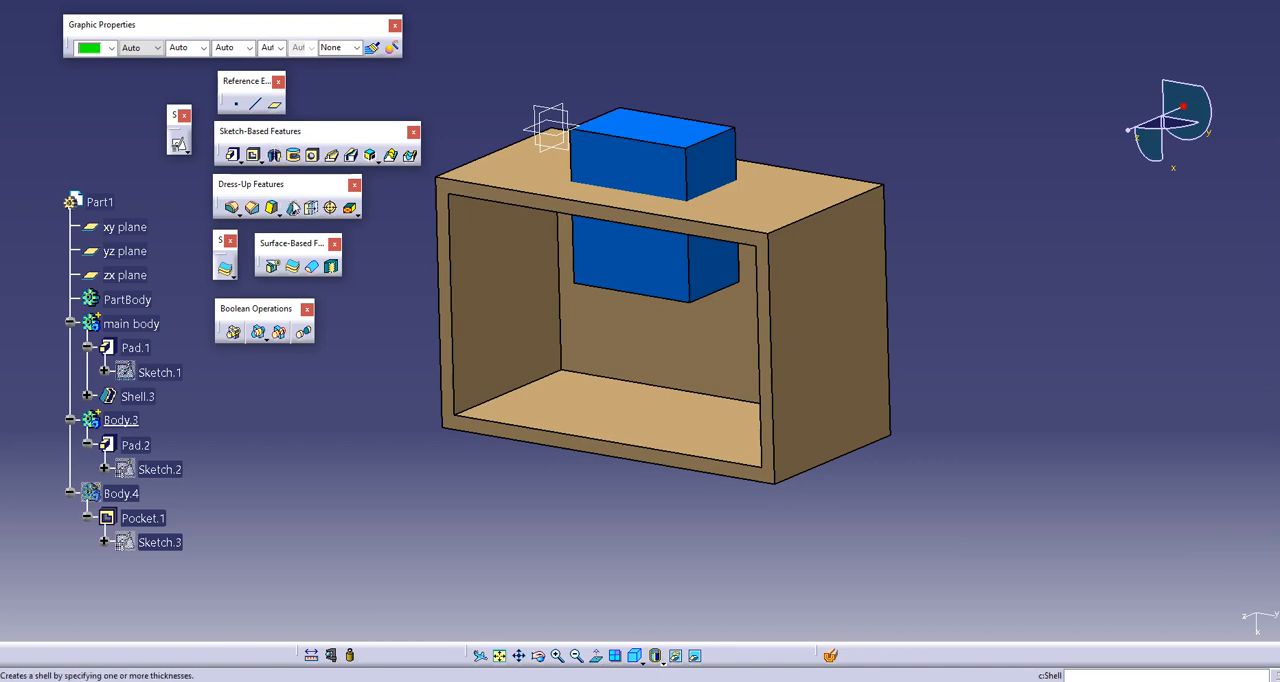
left_click(297, 206)
left_click(653, 129)
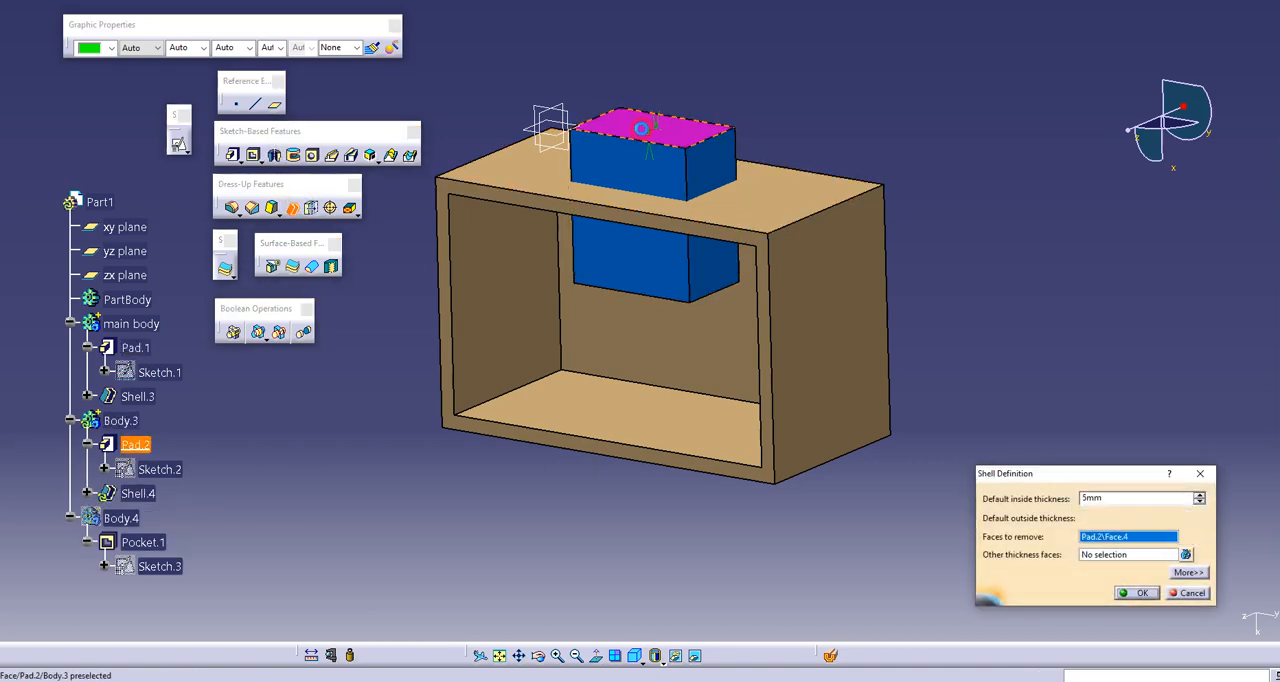
left_click(1131, 598)
Step: Union Trim Body.3 with main body, leaving the faces to remove and faces to keep unselected
middle_click_drag(530, 240, 543, 218)
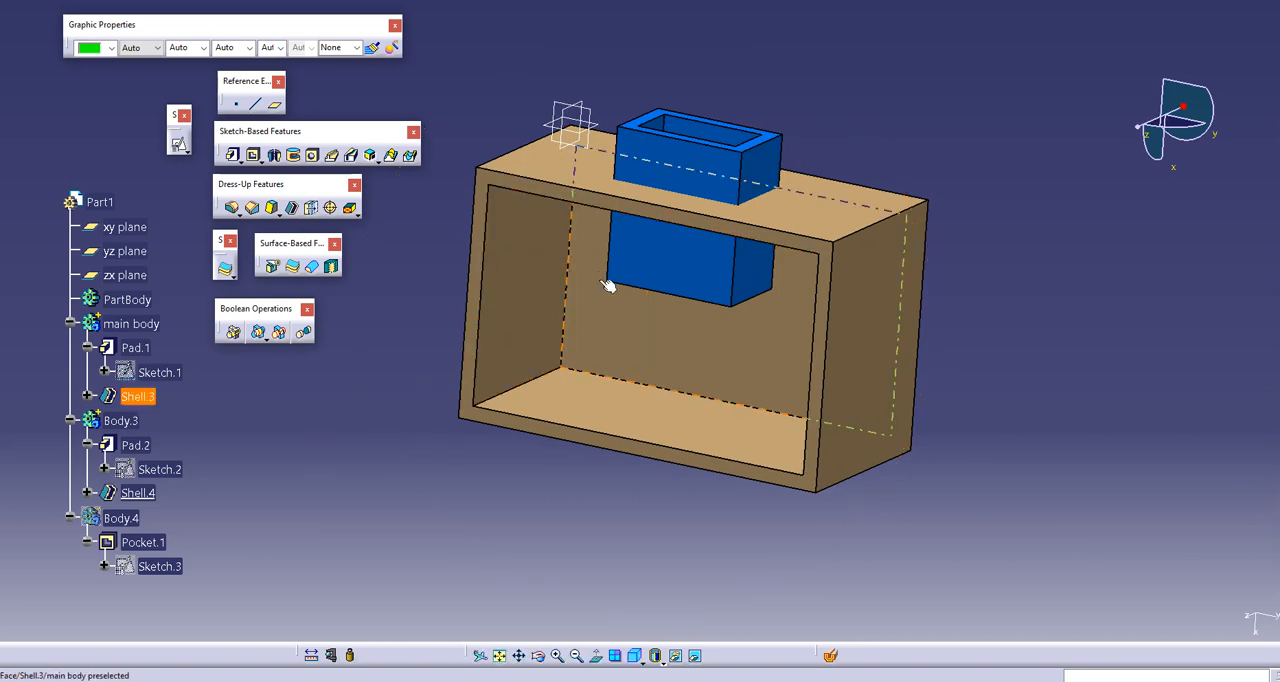
middle_click_drag(608, 285, 480, 340)
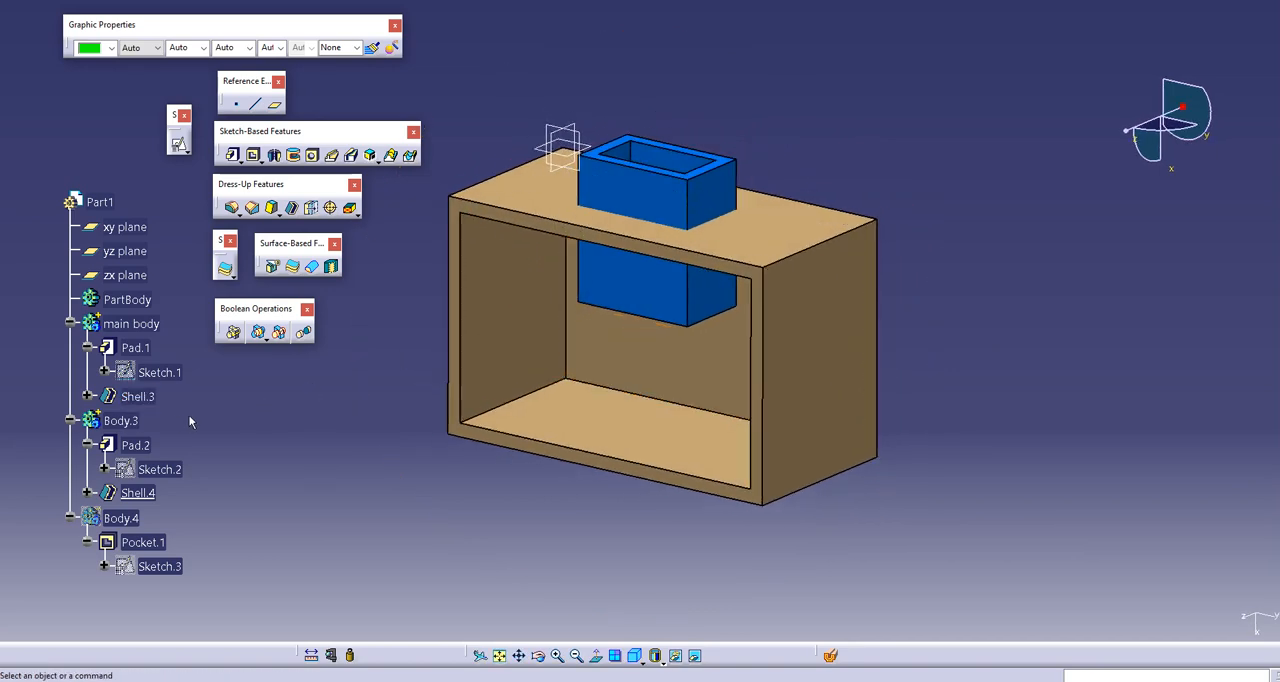
right_click(127, 420)
mouse_move(170, 408)
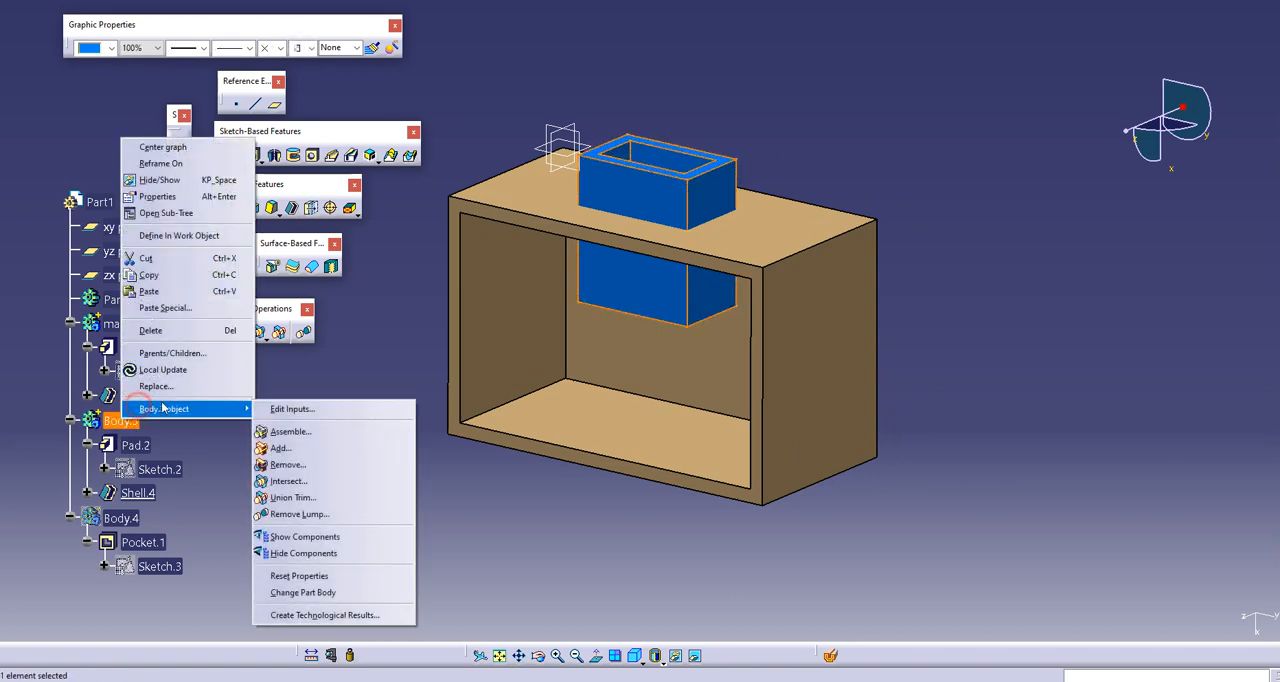
left_click(290, 492)
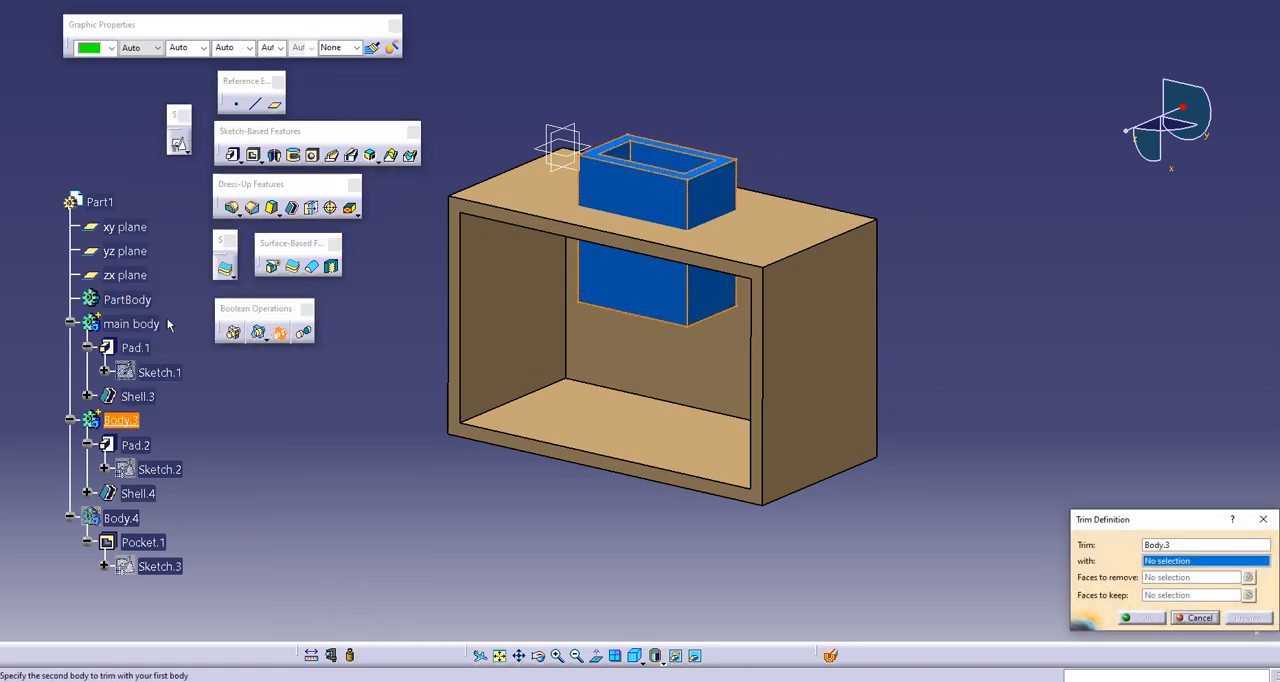
left_click(140, 324)
left_click_drag(1145, 524, 987, 259)
left_click(979, 355)
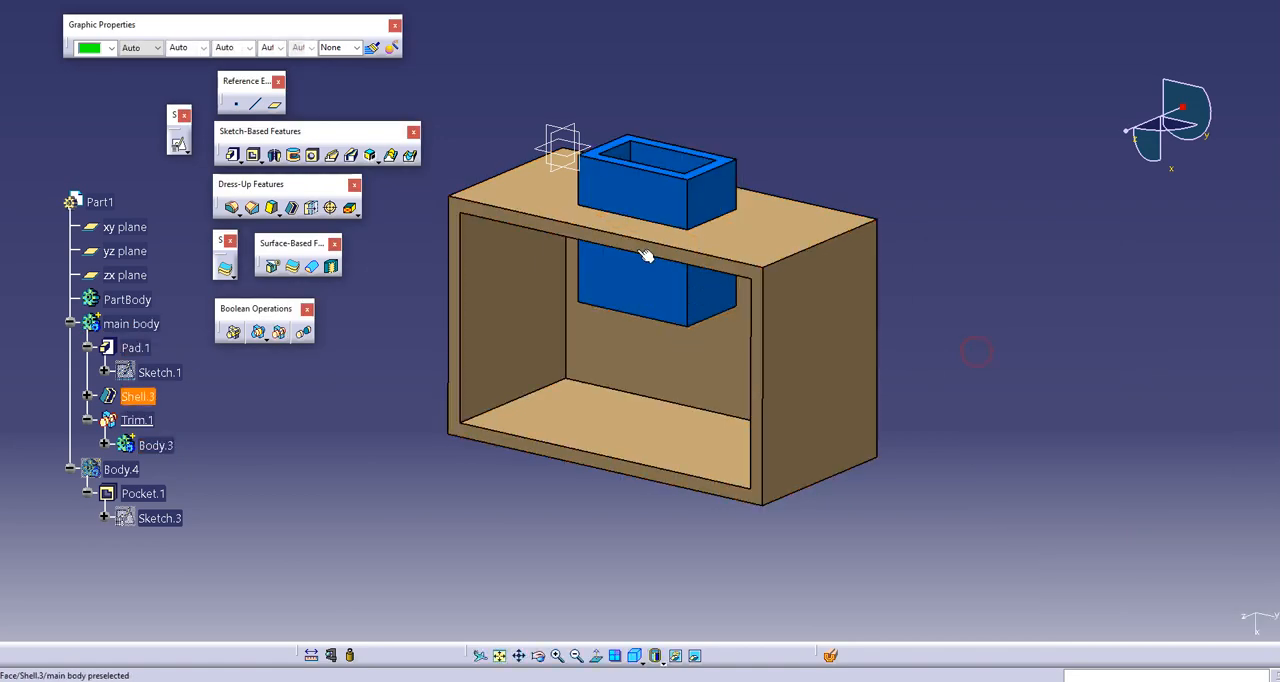
Step: Edit the union trim to remove the front outer face of Body.3 above main body, and inspect the trimmed part
middle_click_drag(650, 300, 483, 351)
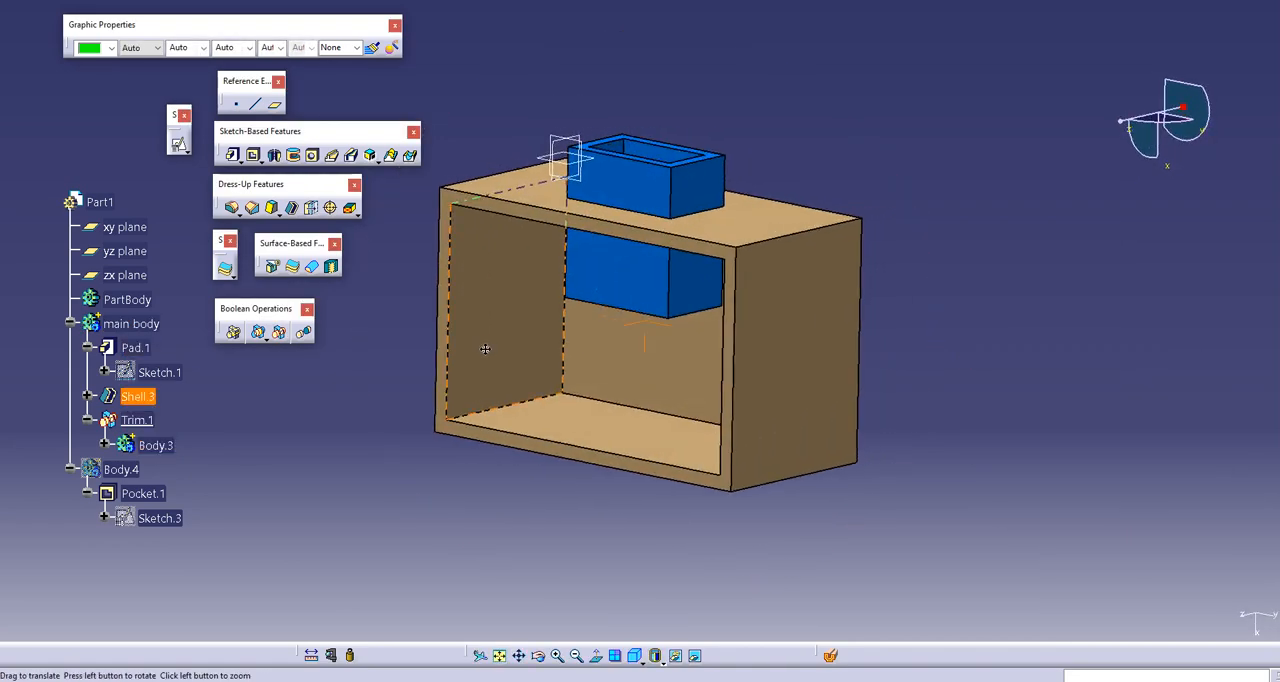
double_click(133, 420)
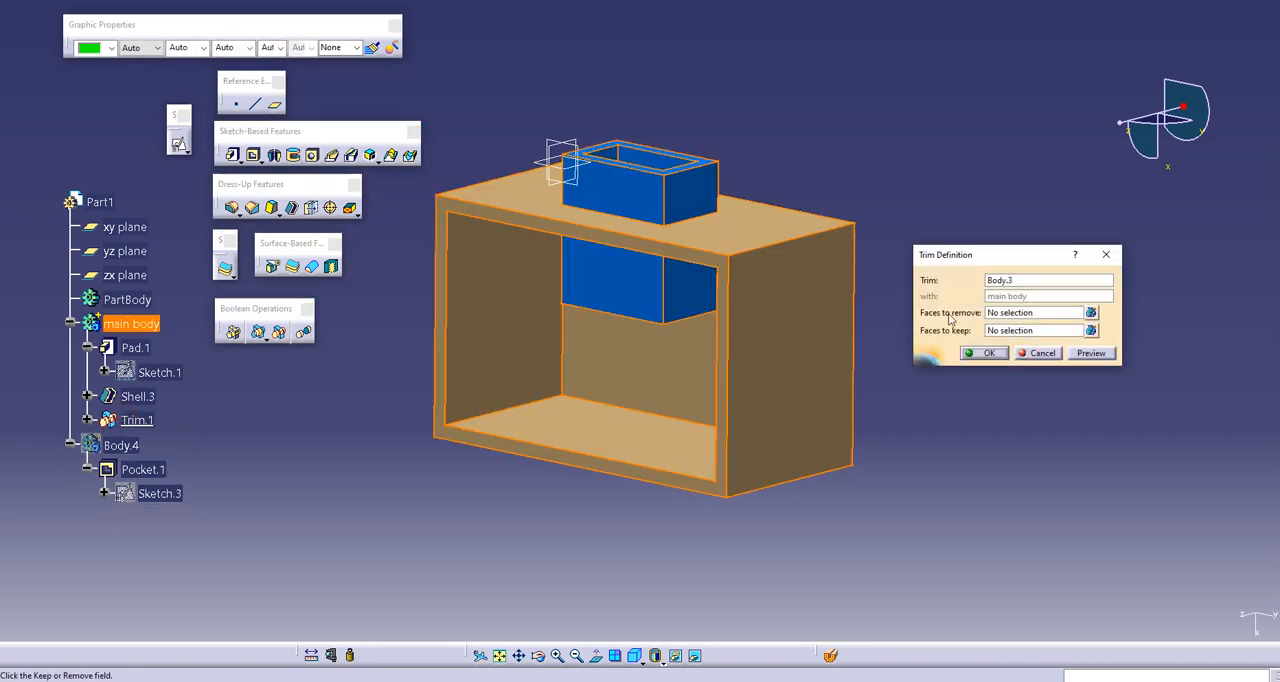
left_click(1047, 312)
left_click(610, 186)
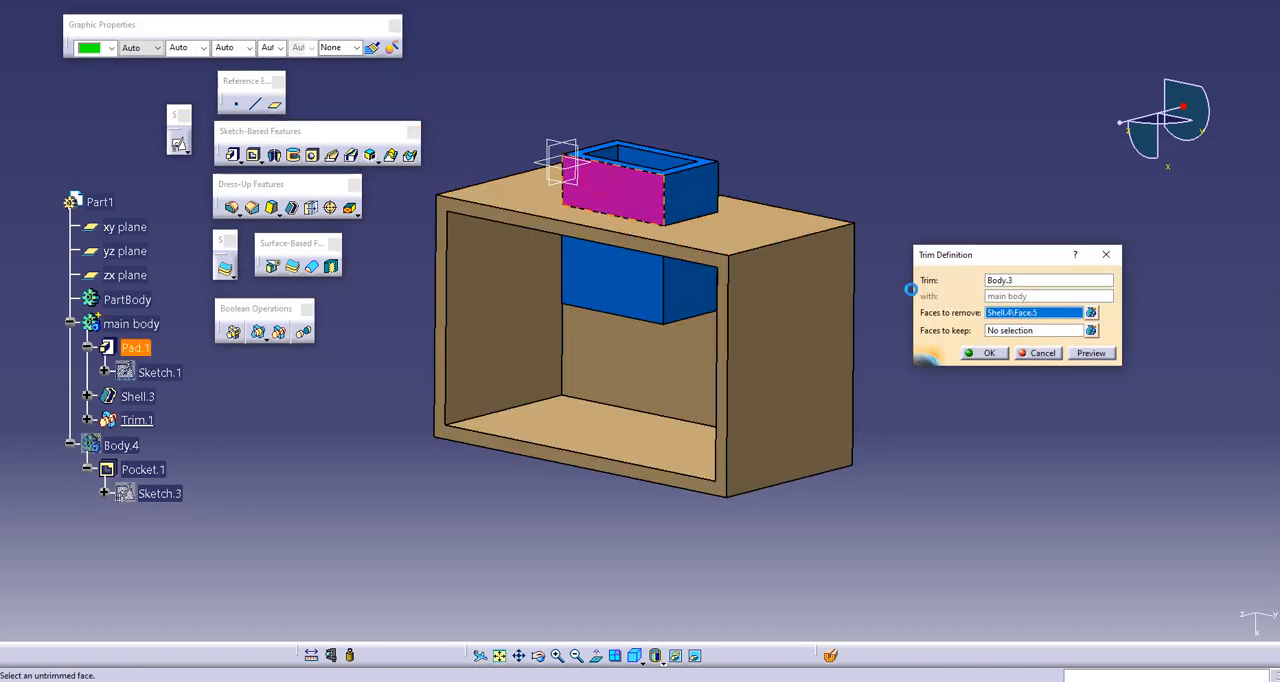
left_click(988, 353)
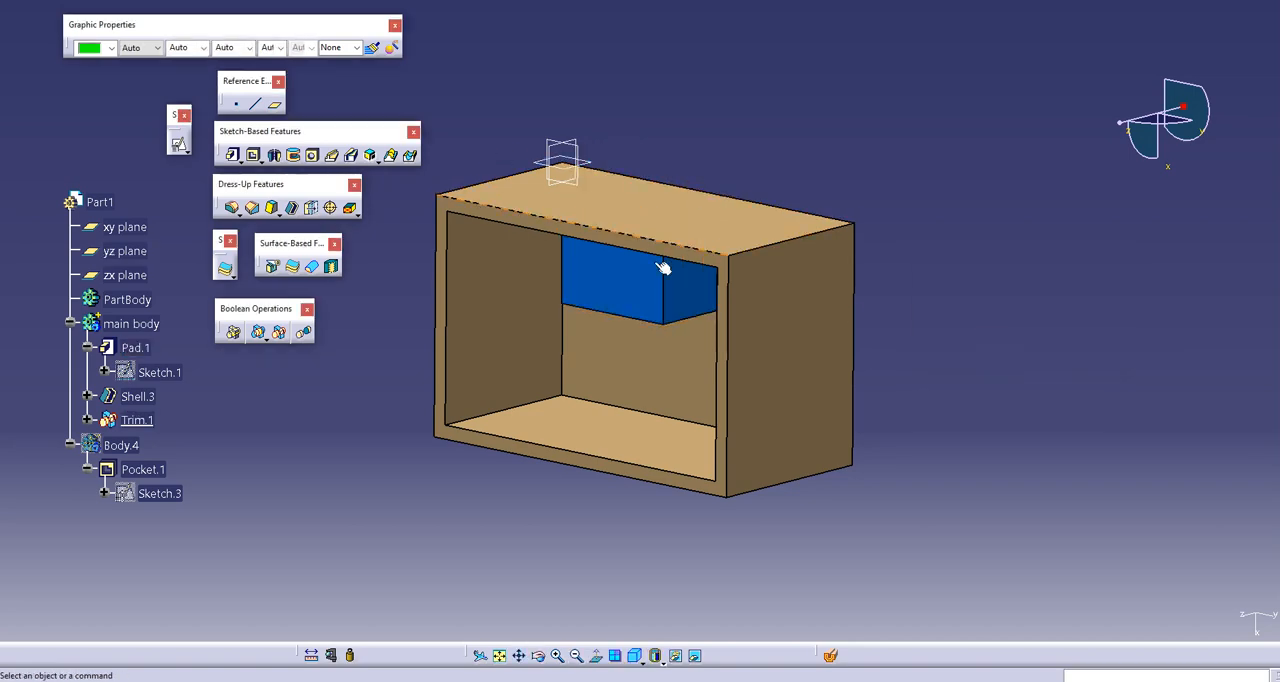
middle_click_drag(614, 300, 614, 330)
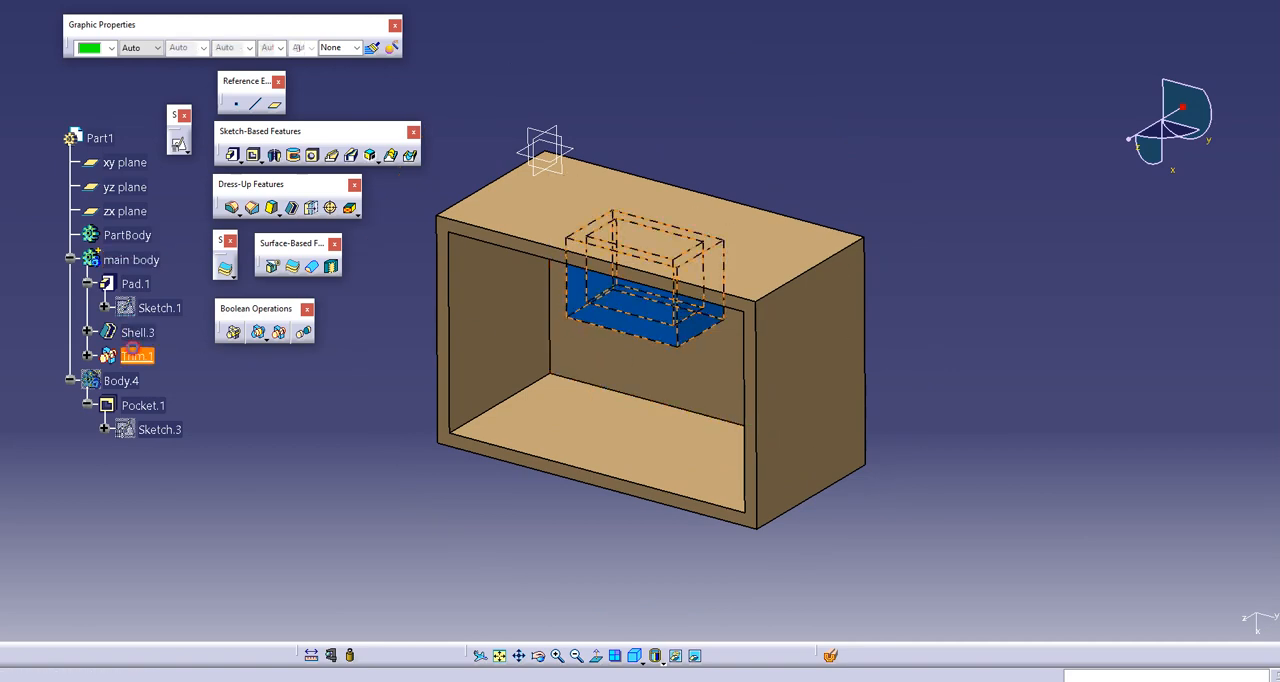
Step: Edit the union trim to also remove main body's top face area enclosed by hollow Body.3, and inspect the resulting opening
double_click(137, 356)
left_click(1056, 313)
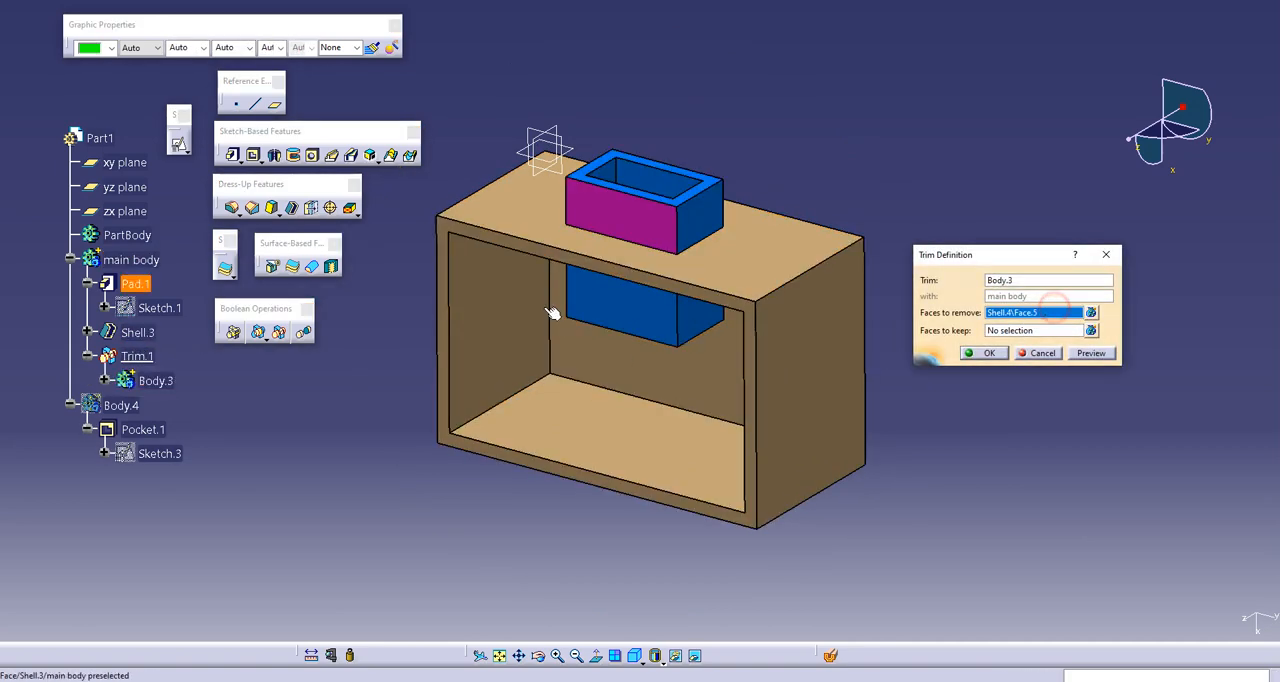
middle_click_drag(549, 305, 636, 278)
left_click(692, 298)
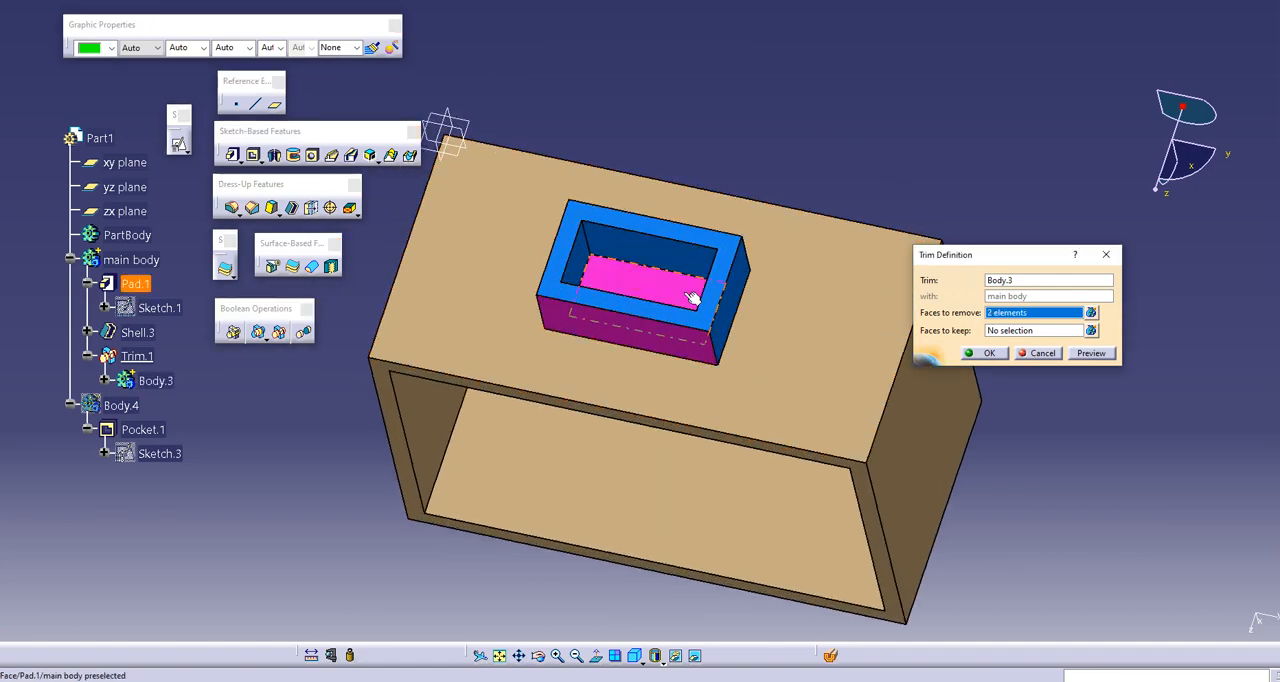
left_click(970, 355)
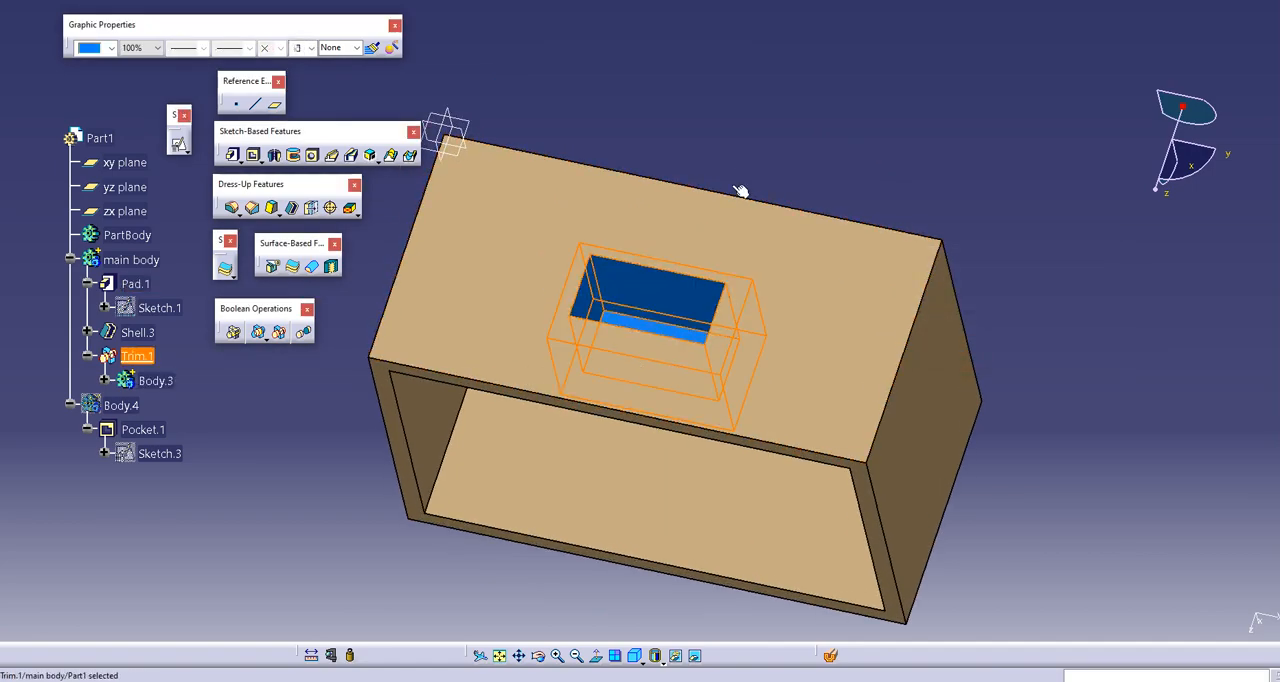
left_click(740, 150)
middle_click_drag(568, 495, 614, 331)
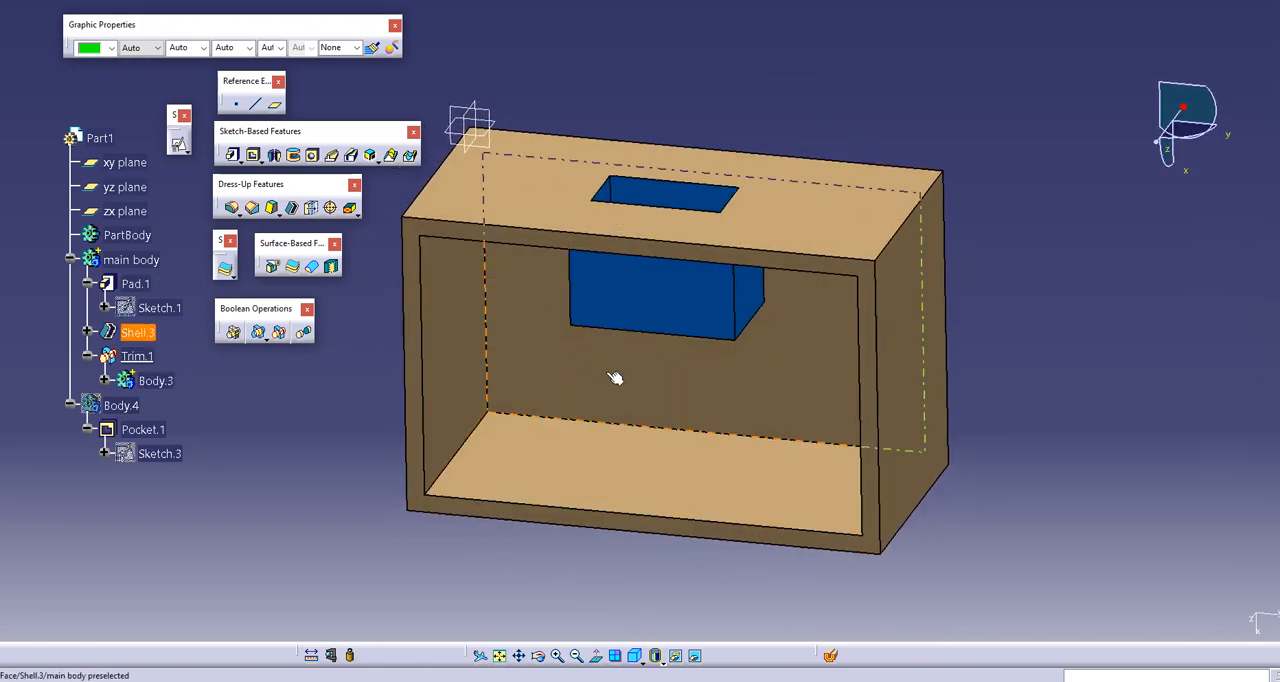
middle_click_drag(614, 374, 560, 350)
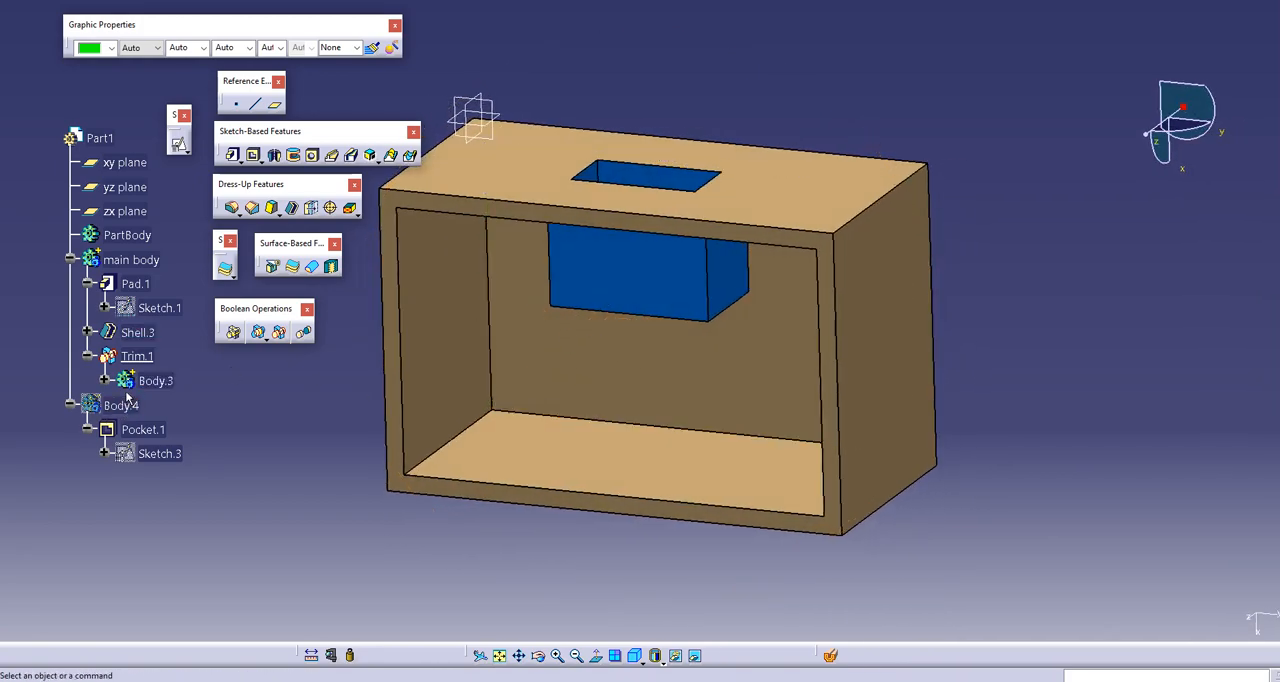
left_click(137, 356)
key("Delete")
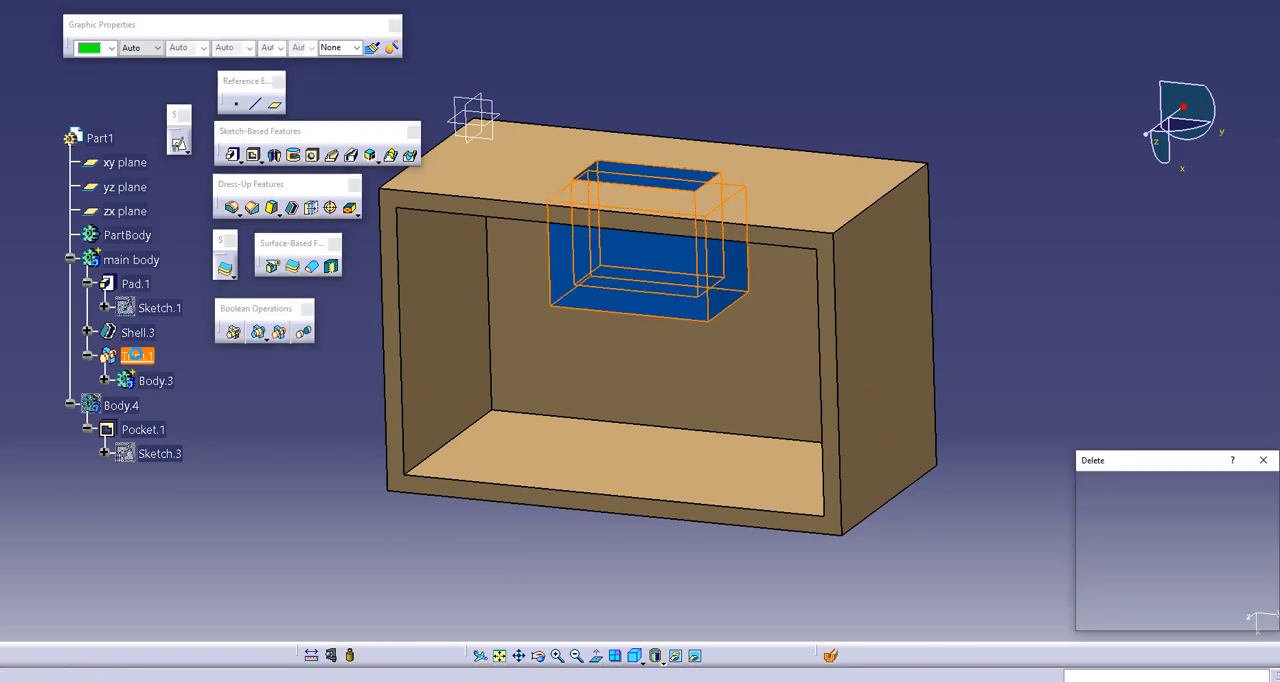
key("Return")
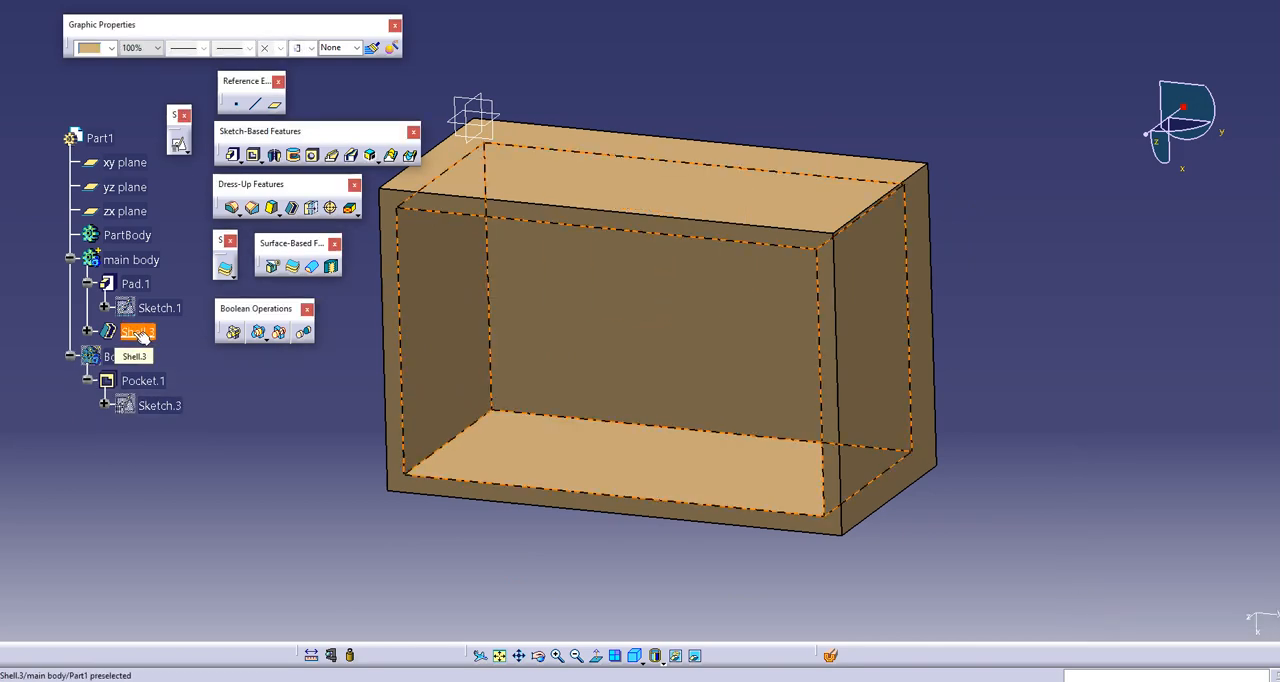
key("ctrl+z")
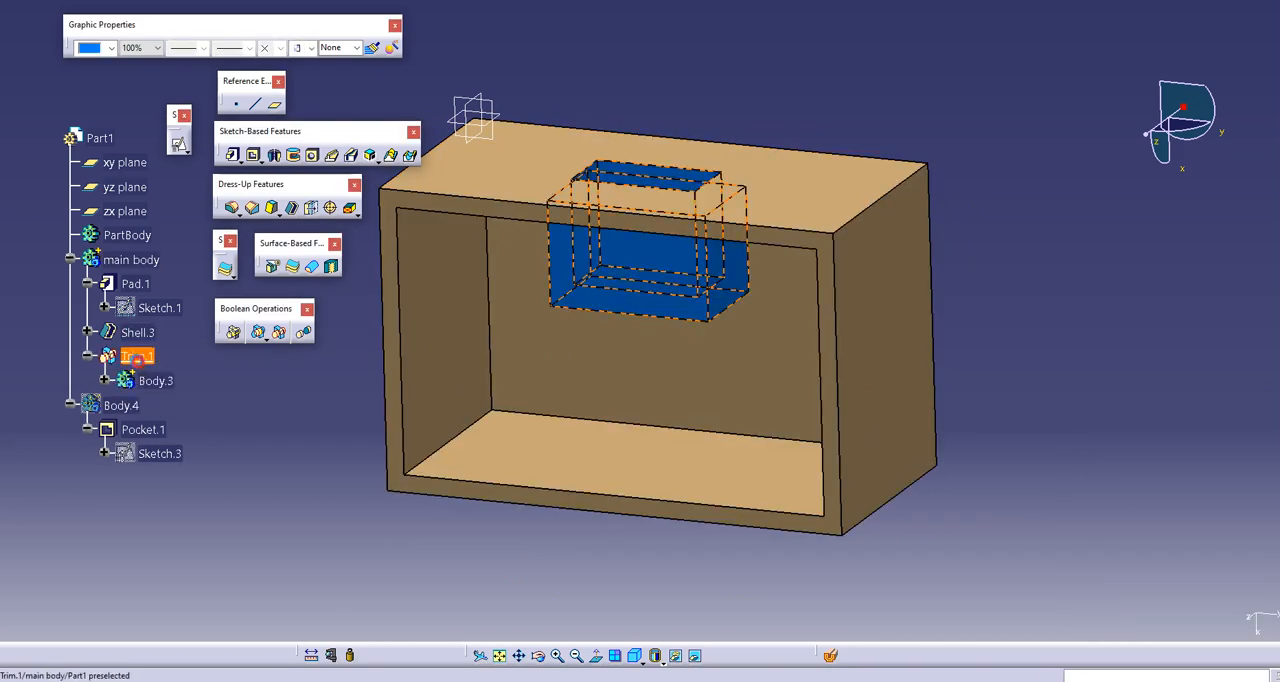
Step: Delete the union trim without its aggregated elements, and delete the shell feature of main body
key("Delete")
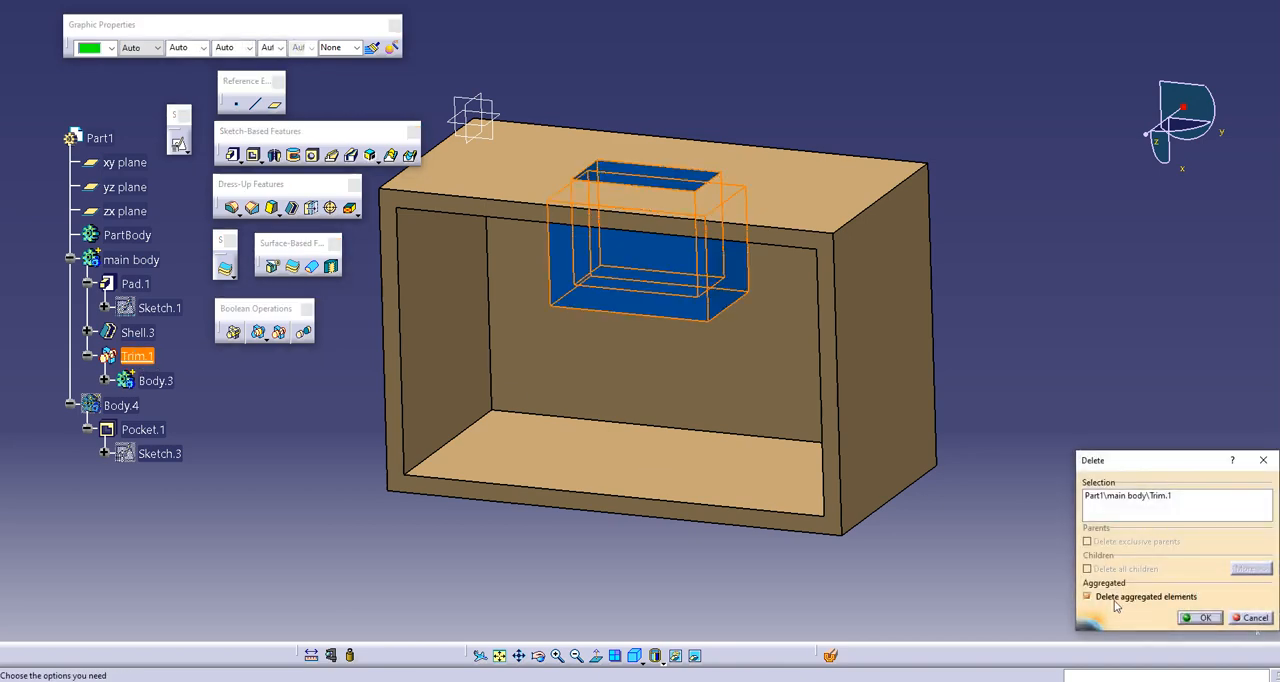
left_click(1116, 600)
left_click(1202, 617)
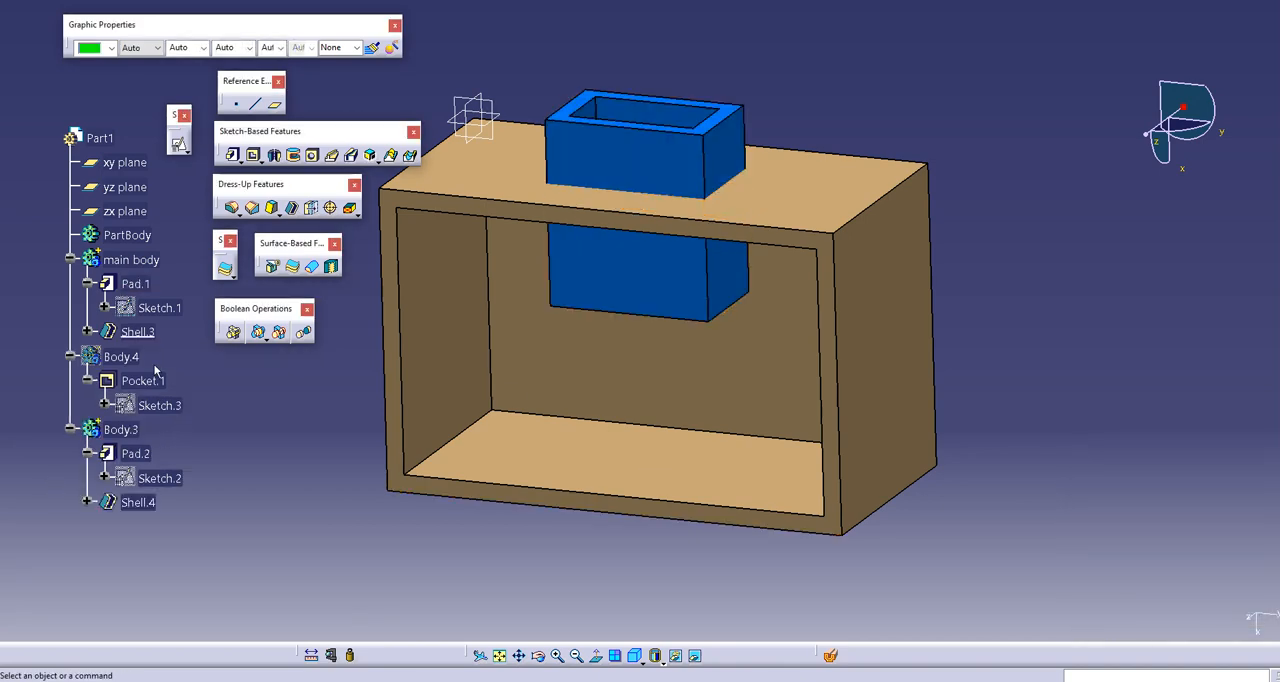
left_click(137, 333)
key("Delete")
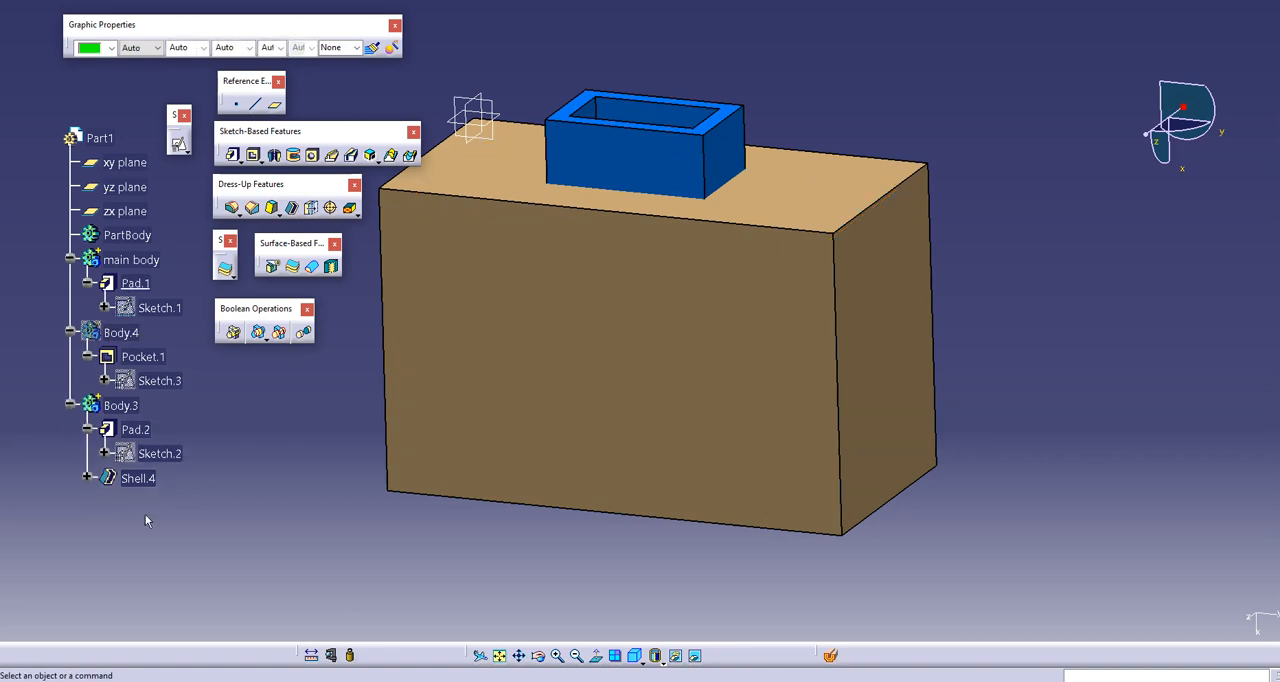
left_click(137, 478)
key("Delete")
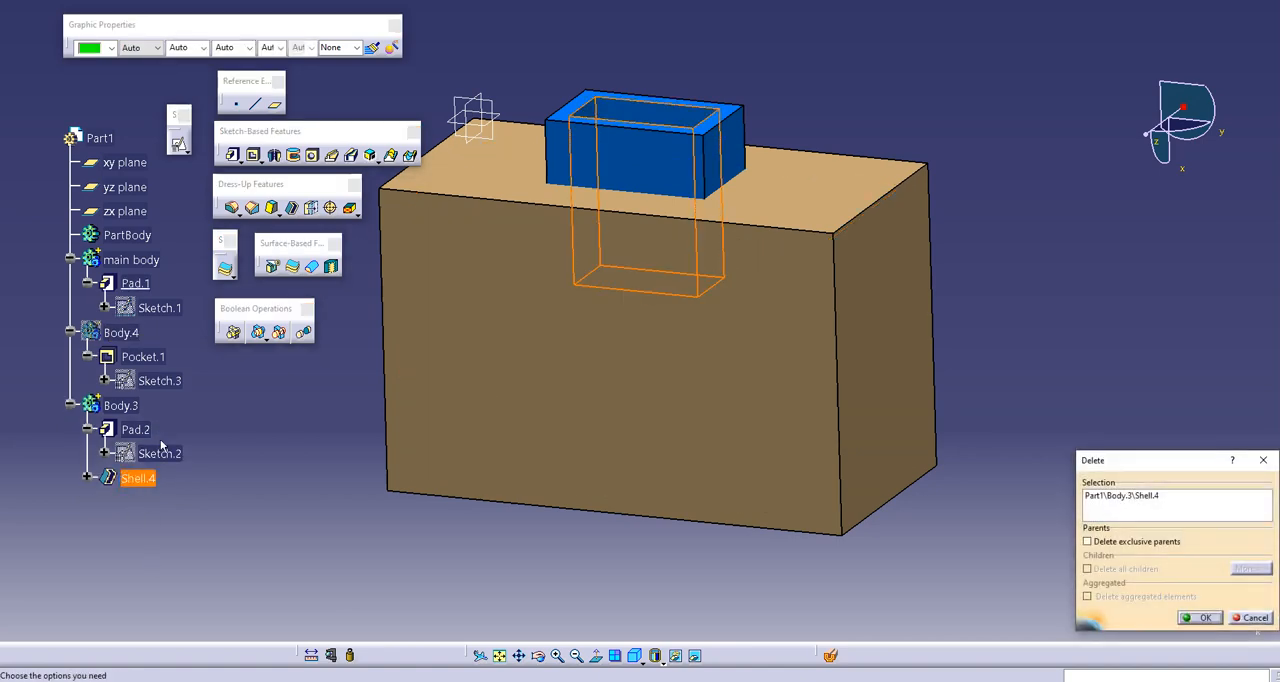
key("Return")
right_click(118, 333)
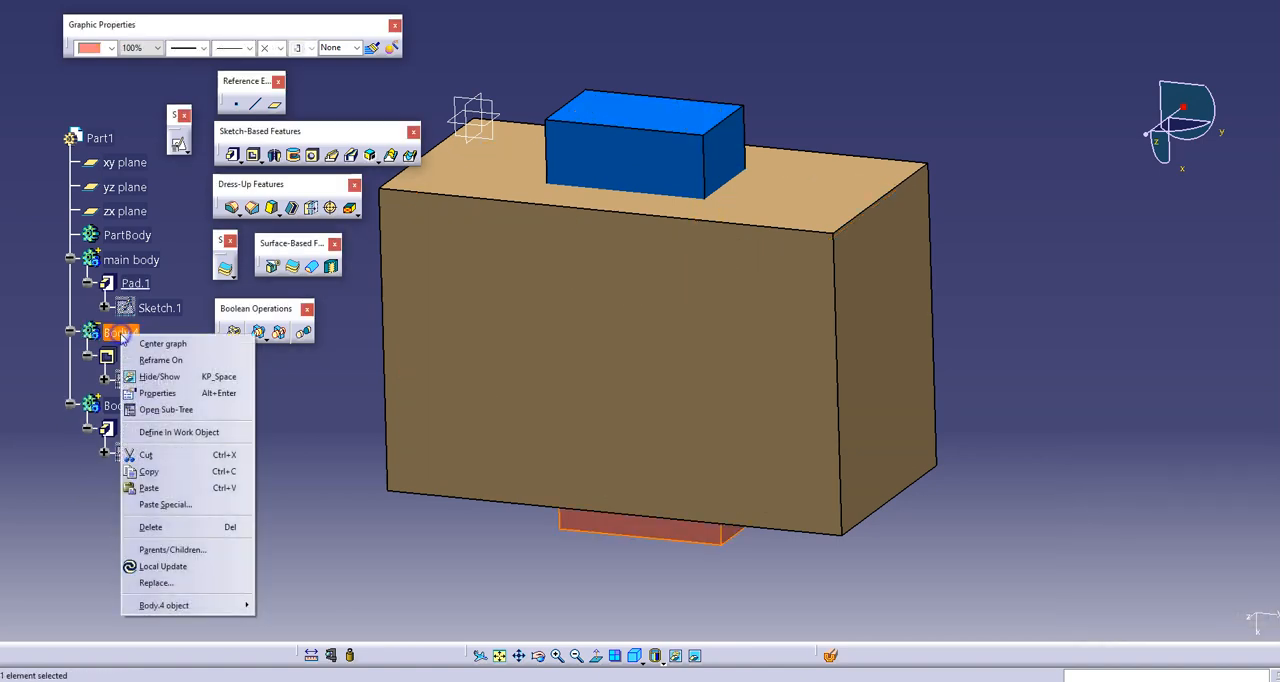
mouse_move(170, 605)
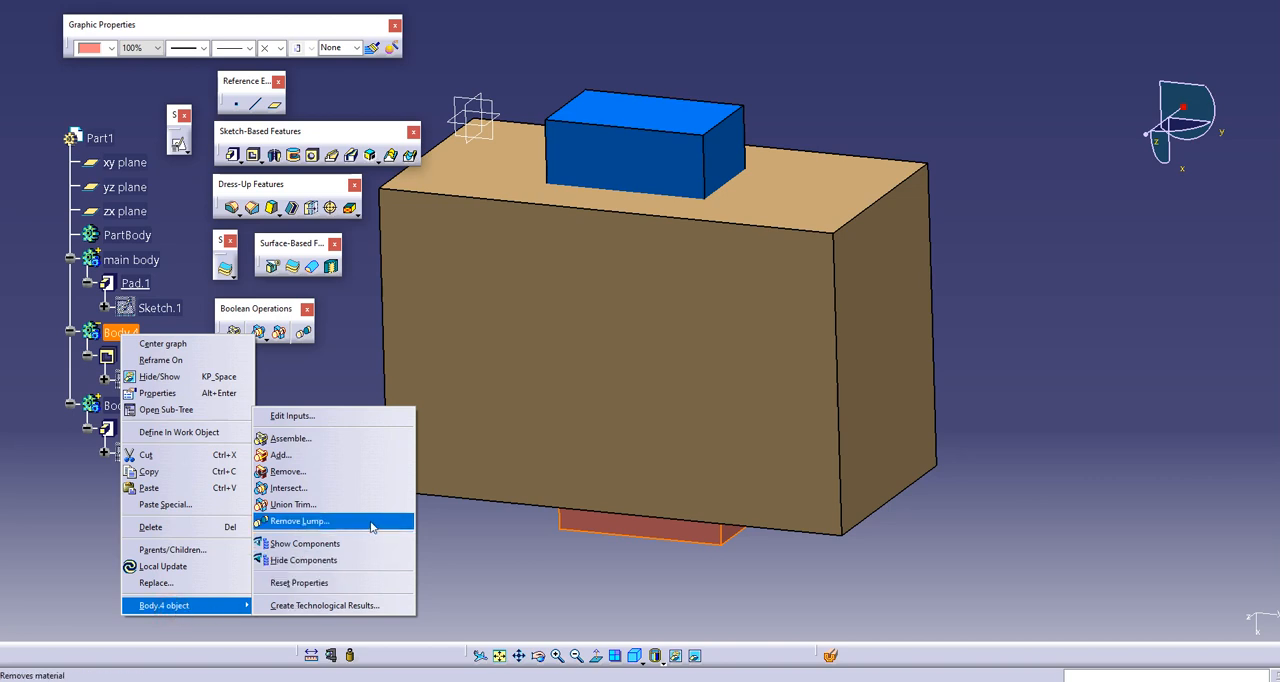
left_click(468, 539)
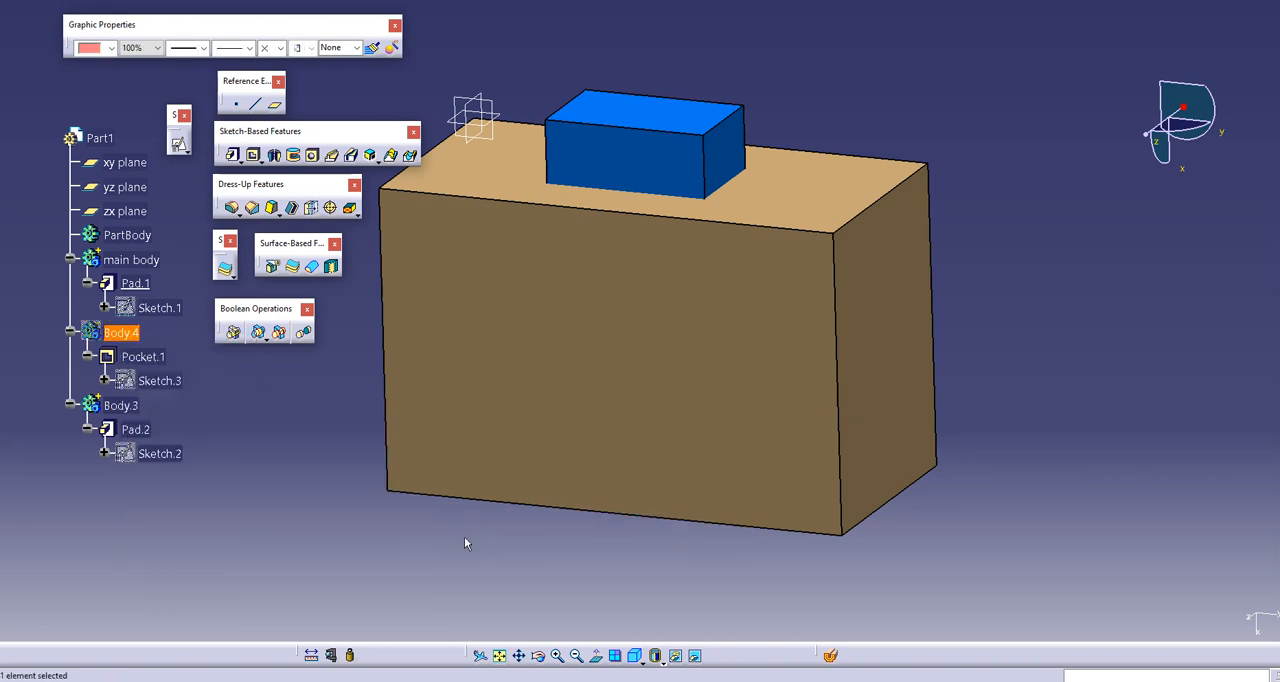
key("ctrl+z")
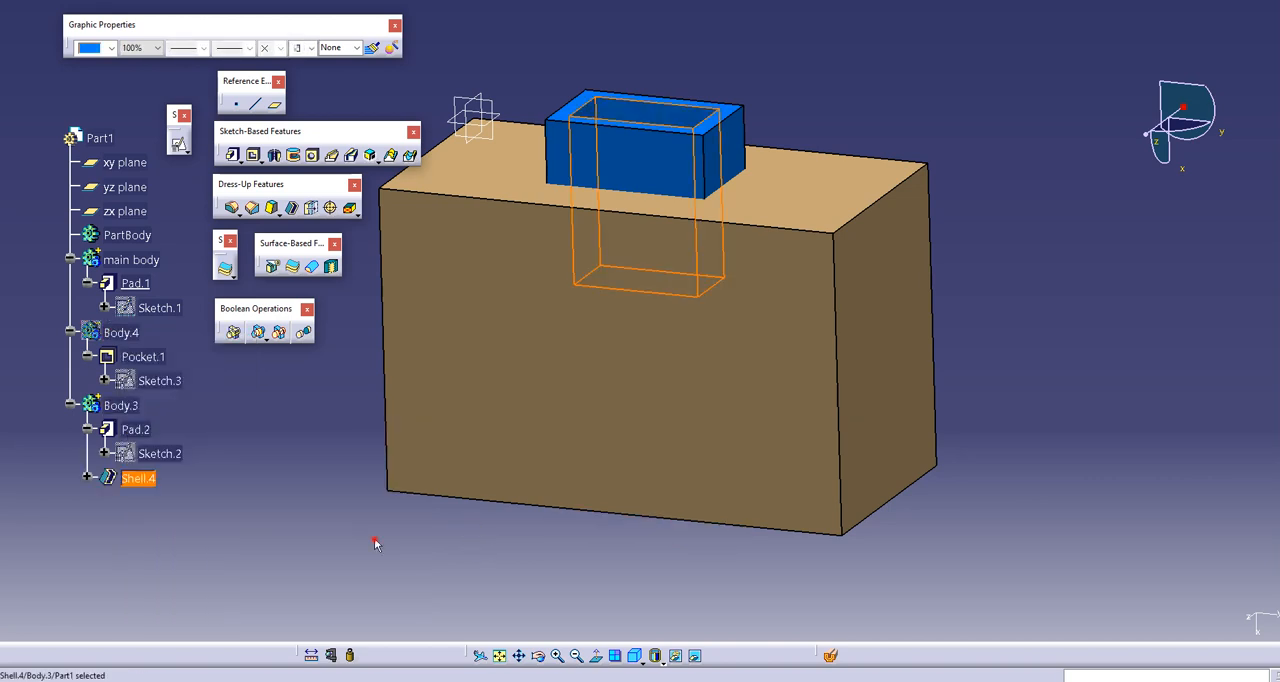
Step: Hide the xy, yz and zx reference planes
left_click(375, 543)
middle_click_drag(630, 315, 610, 372)
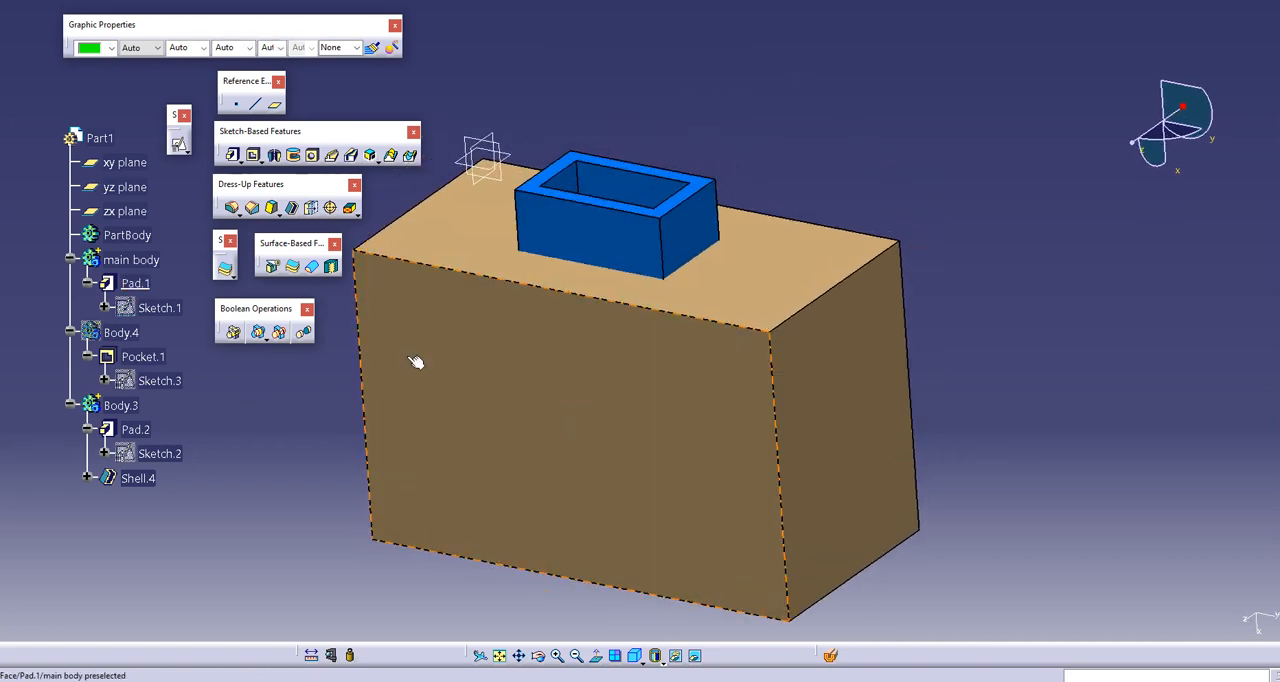
middle_click_drag(568, 310, 591, 326)
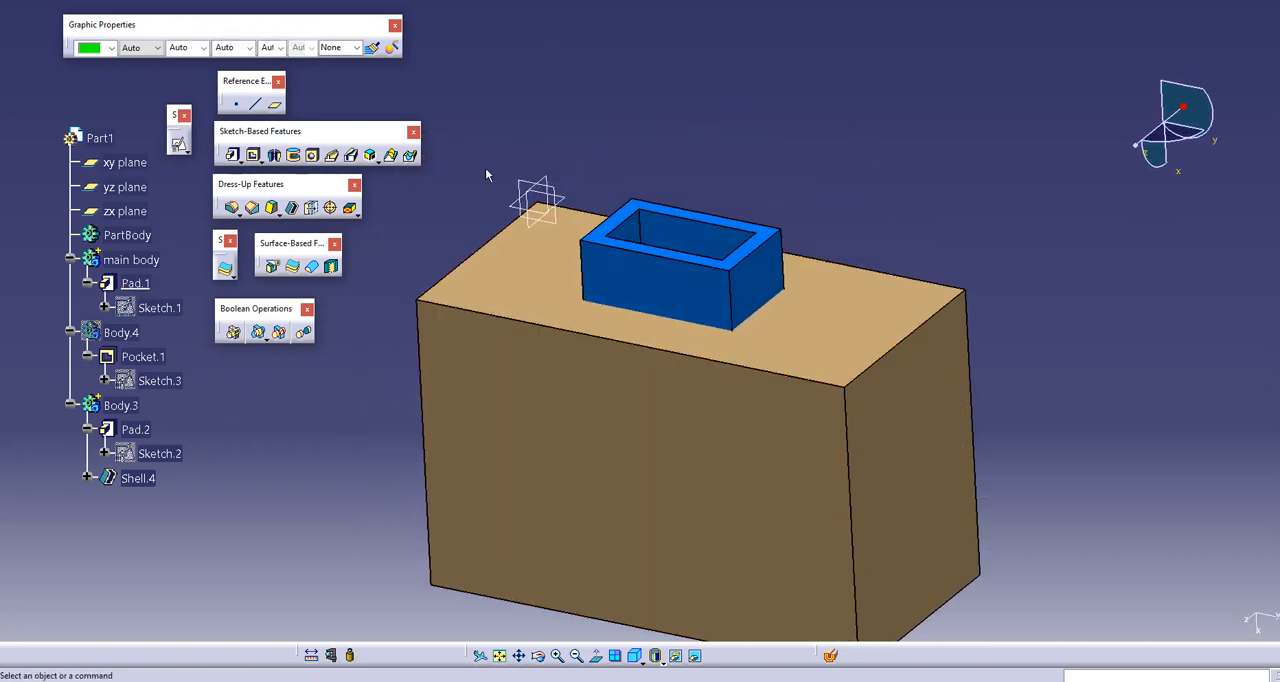
left_click_drag(480, 143, 590, 232)
key("space")
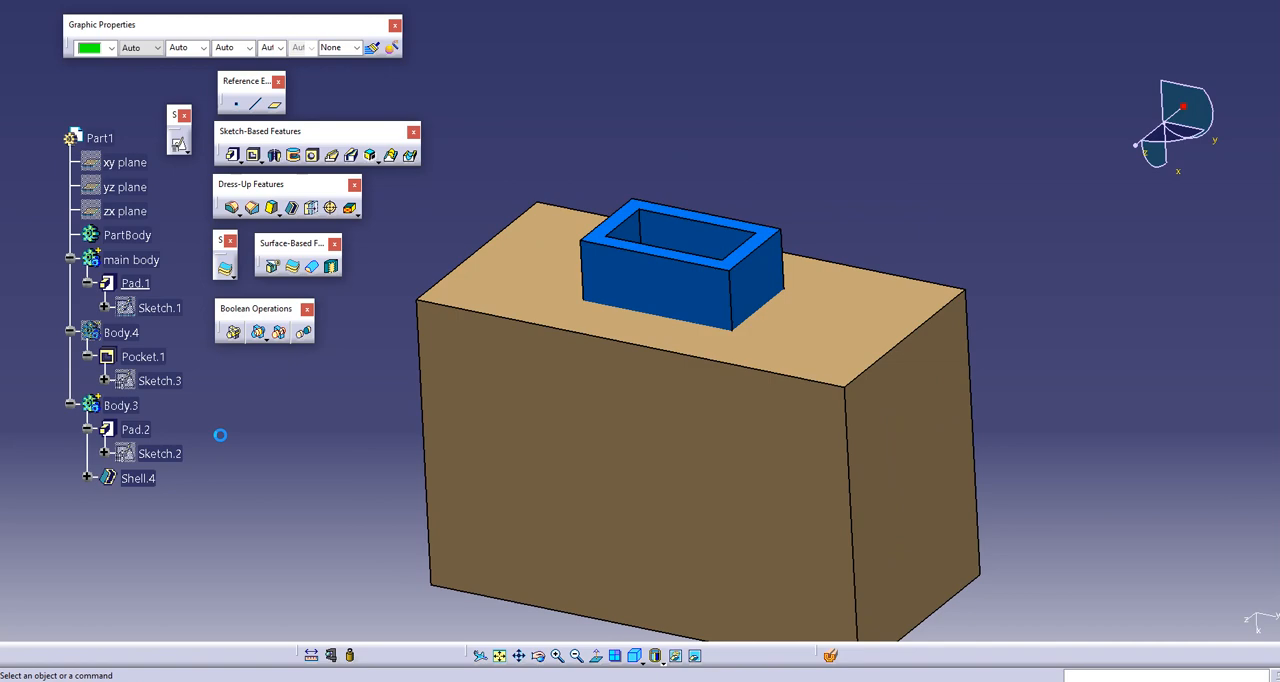
Step: Remove the shelled Body.3 from main body with the Boolean Remove operation
left_click(117, 405)
right_click(117, 405)
mouse_move(200, 391)
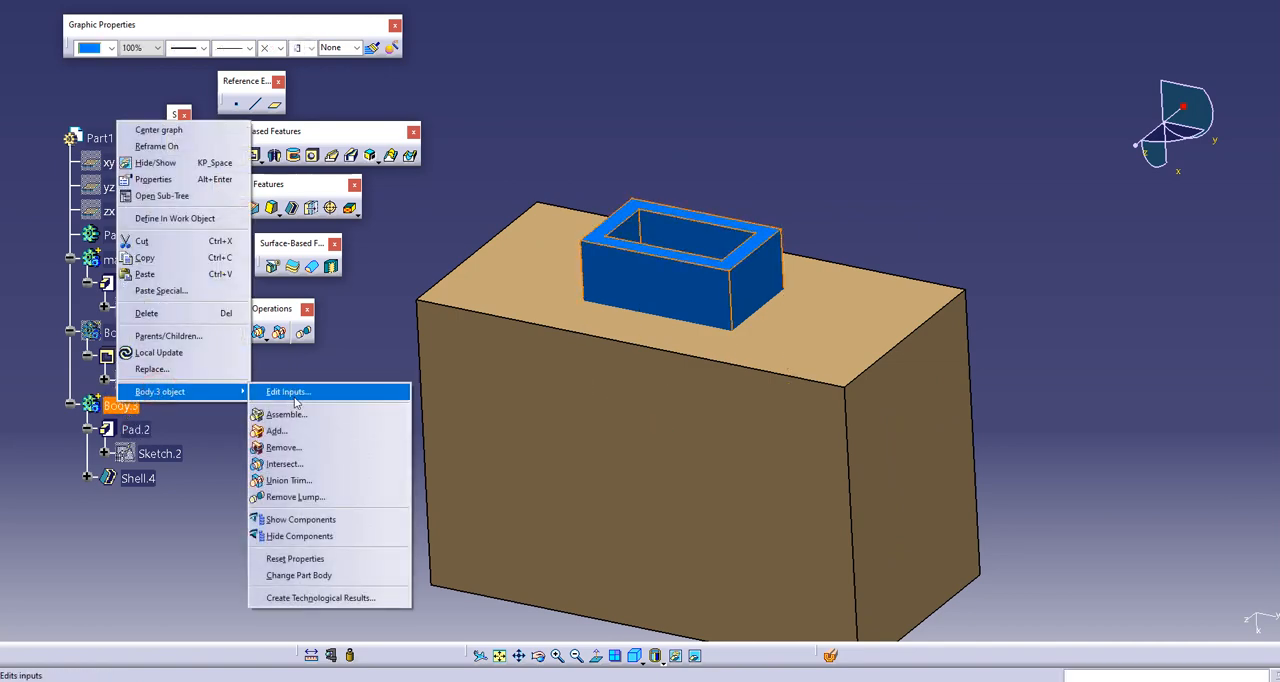
left_click(282, 448)
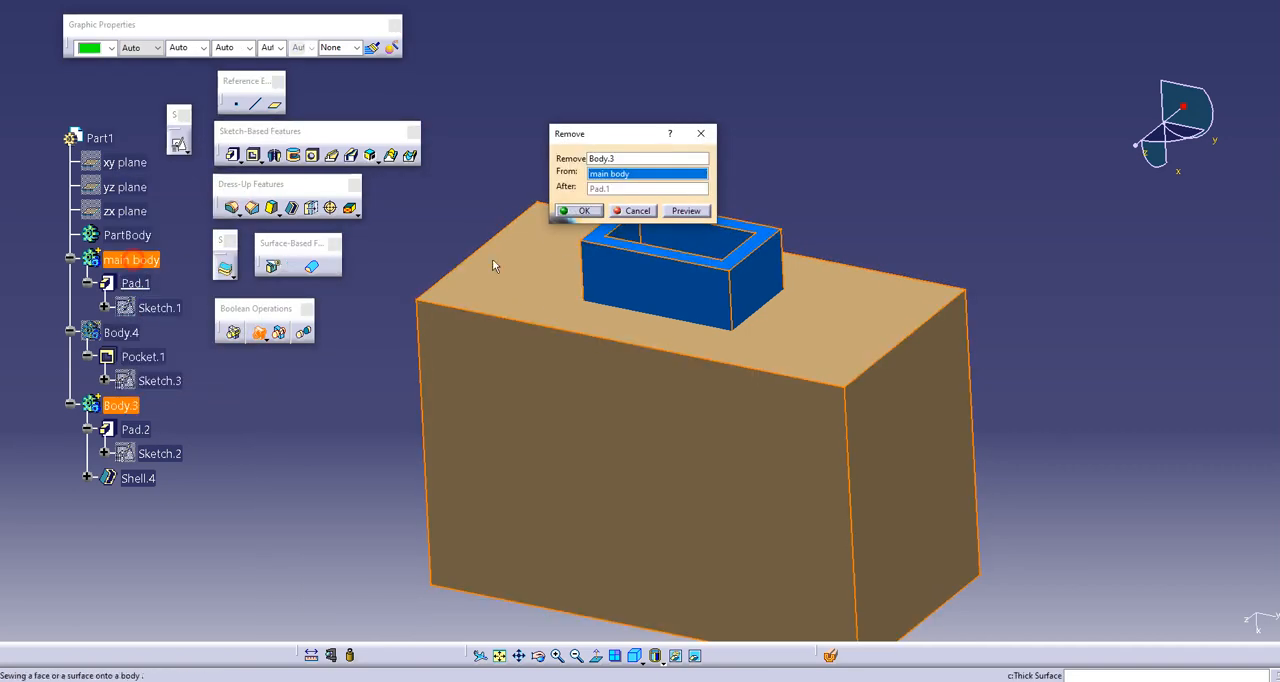
left_click(578, 211)
Step: Inspect the hollow cut and the isolated inner block in main body using Dynamic Sectioning, and close the section view
middle_click_drag(716, 227, 699, 407)
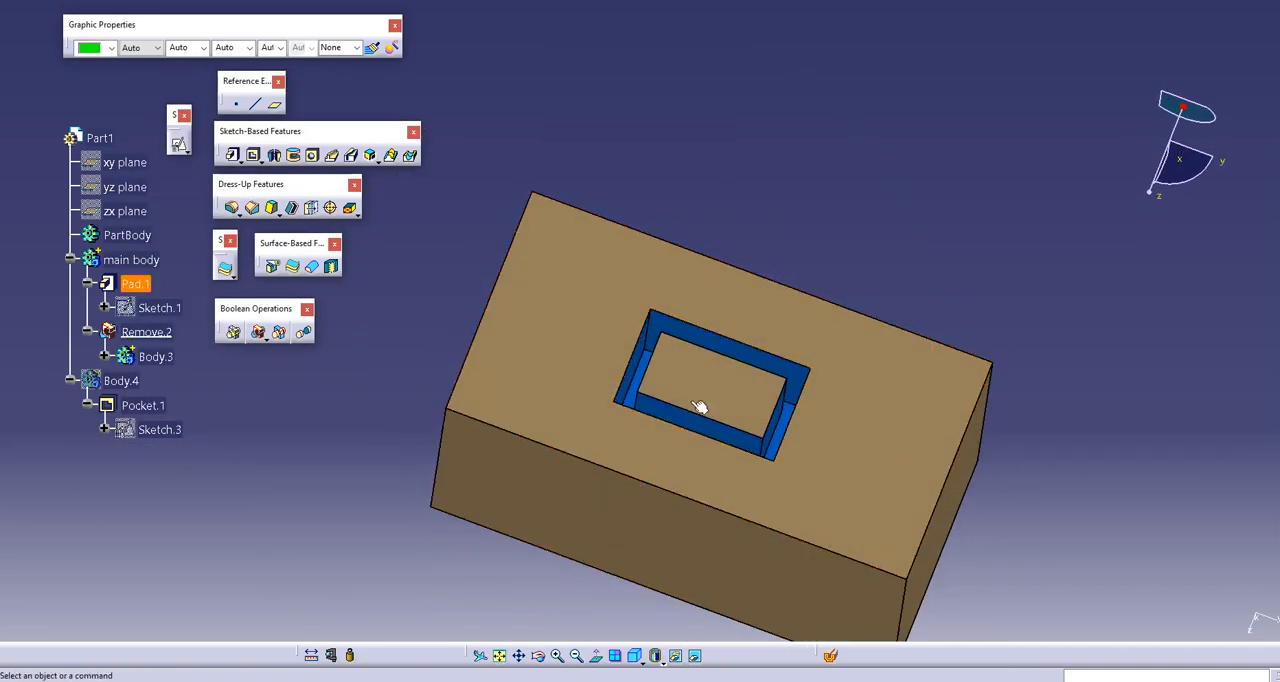
middle_click_drag(682, 367, 660, 460)
left_click(832, 654)
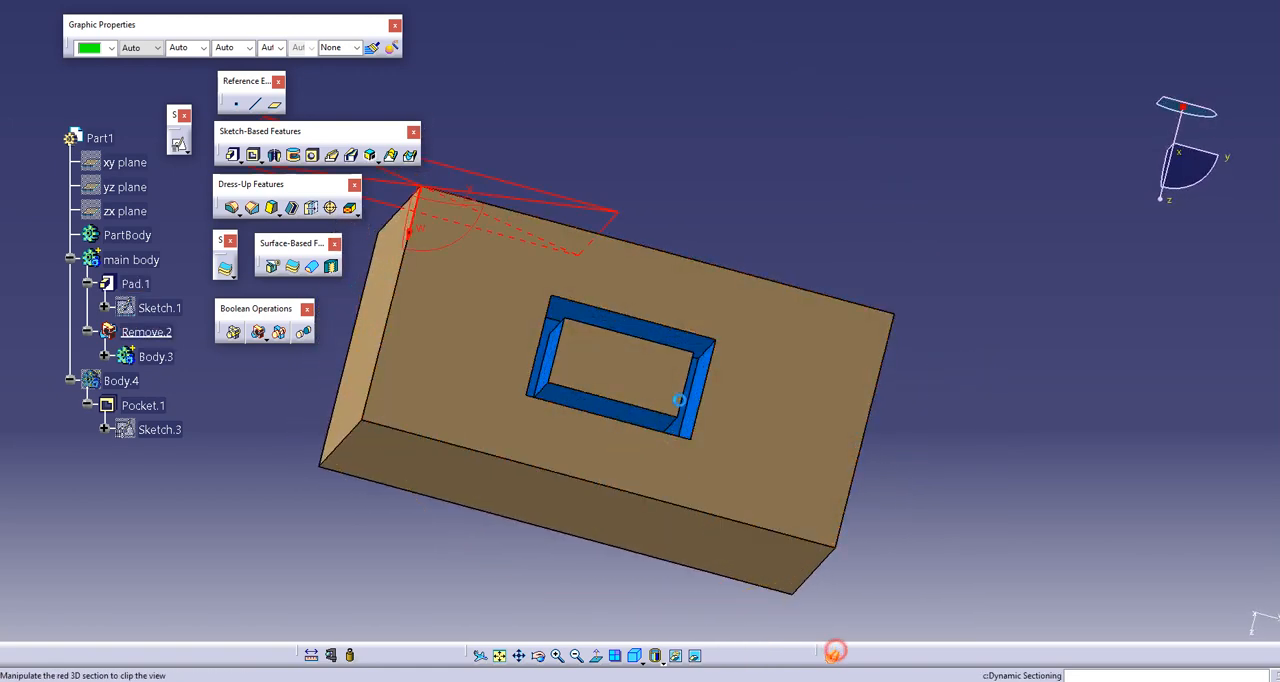
middle_click_drag(645, 253, 726, 315)
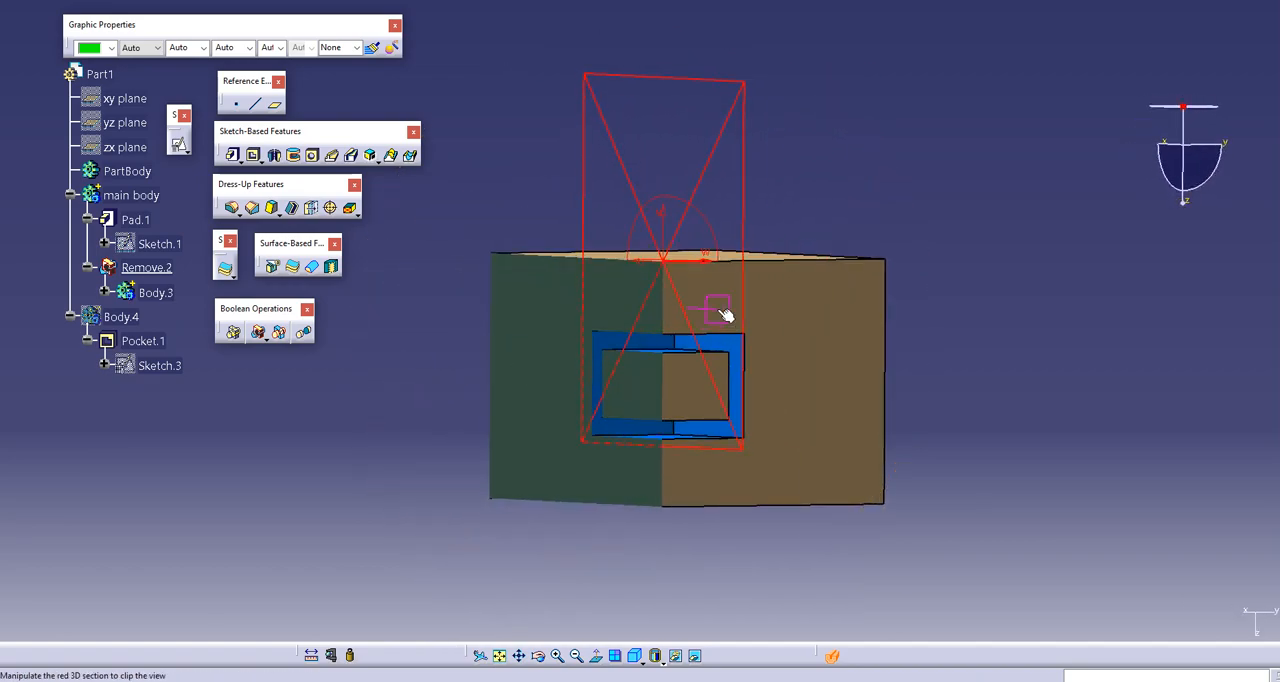
middle_click_drag(740, 393, 590, 150)
key("Escape")
middle_click_drag(680, 343, 640, 346)
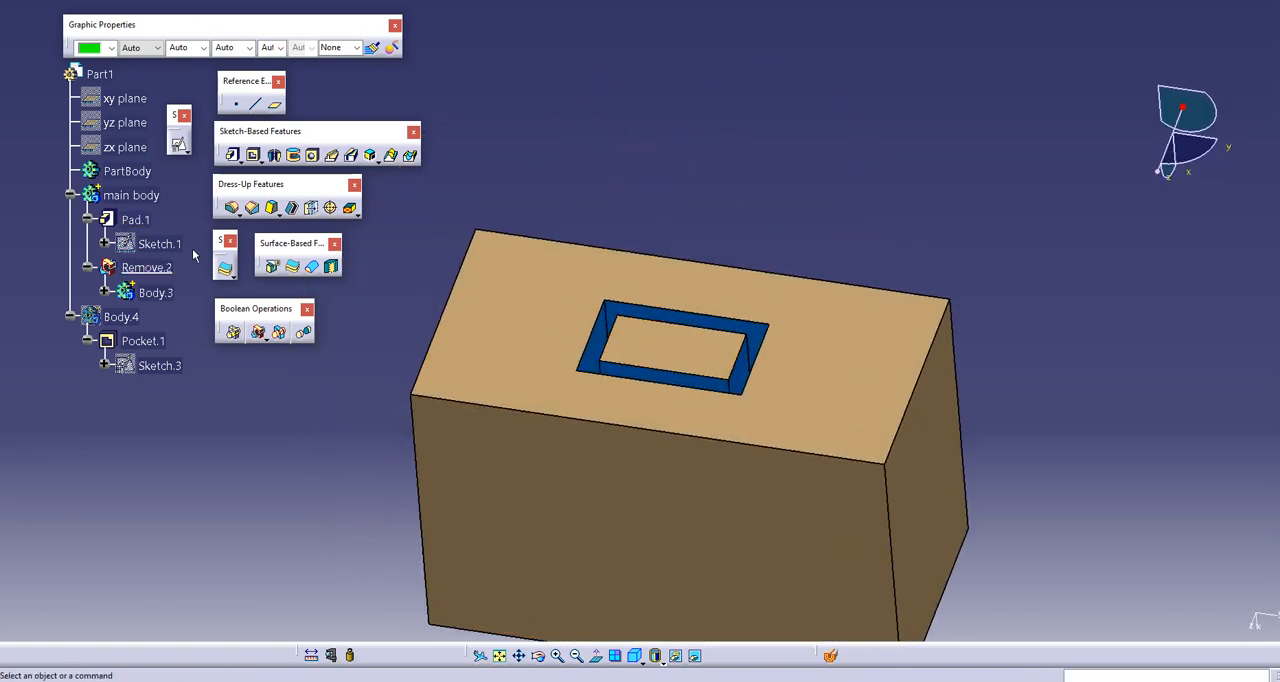
Step: Apply Remove Lump to main body, choosing a side face of the isolated inner block as the face to remove, and inspect the pocket
left_click(125, 195)
right_click(115, 194)
mouse_move(188, 466)
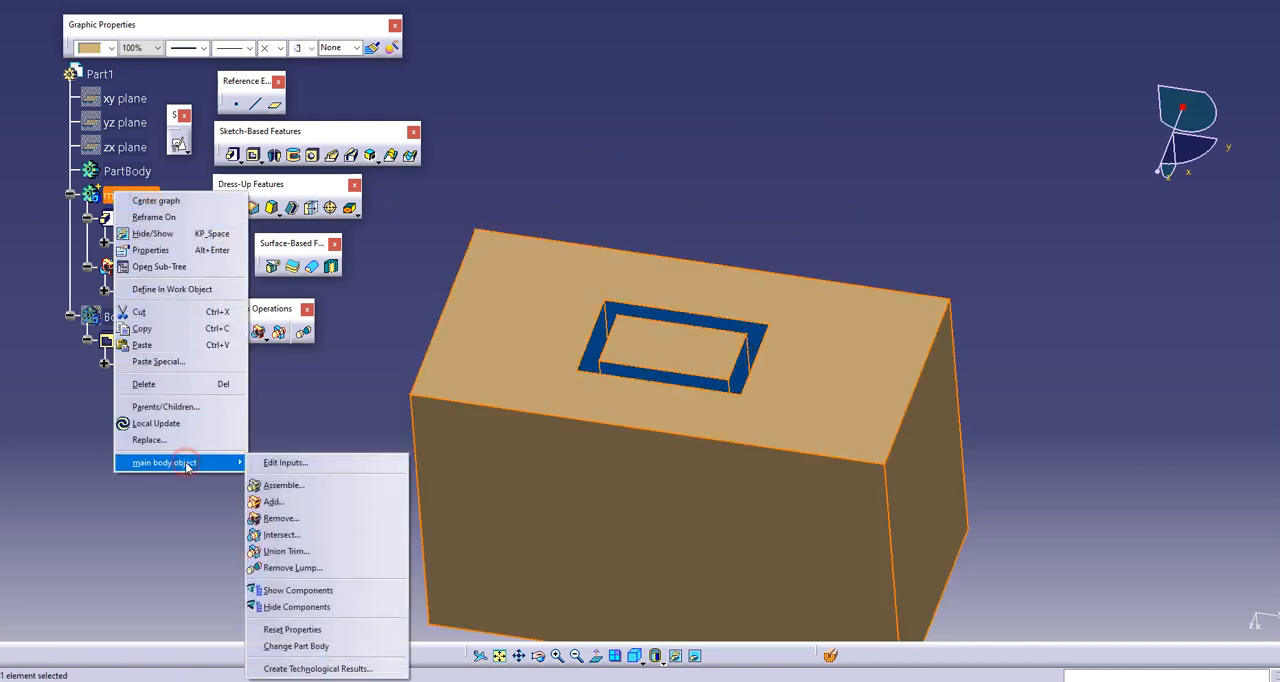
left_click(316, 562)
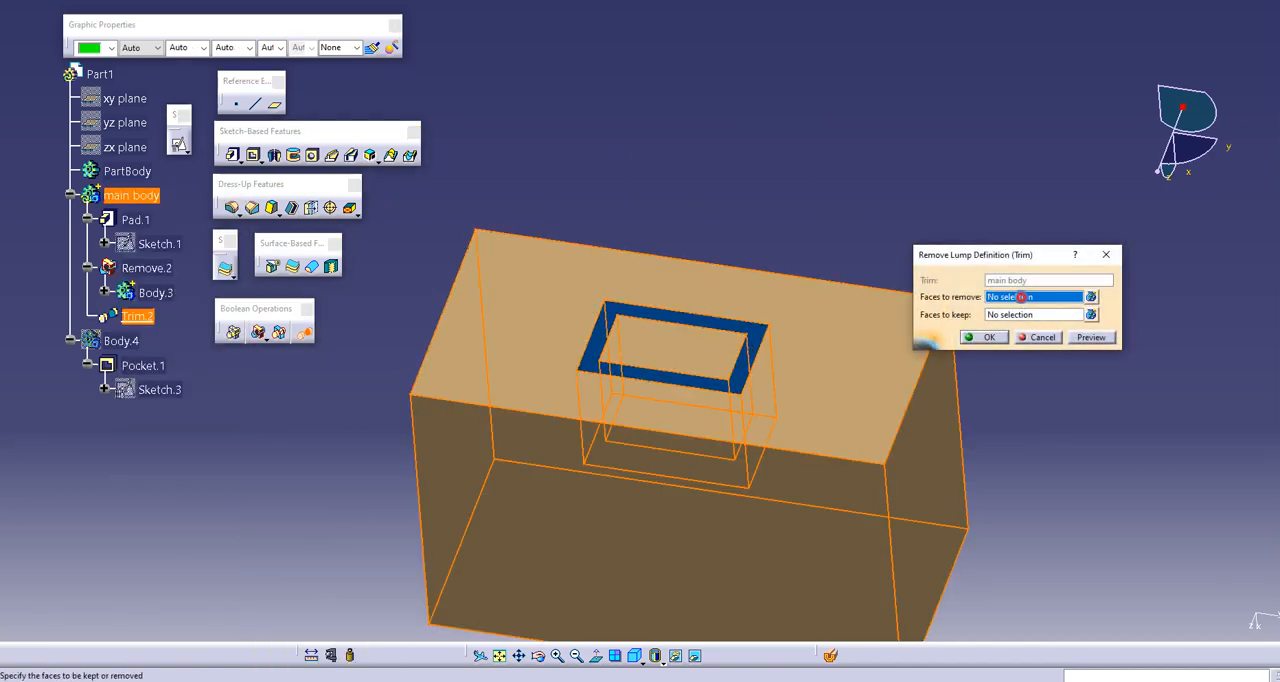
left_click(745, 345)
left_click(985, 338)
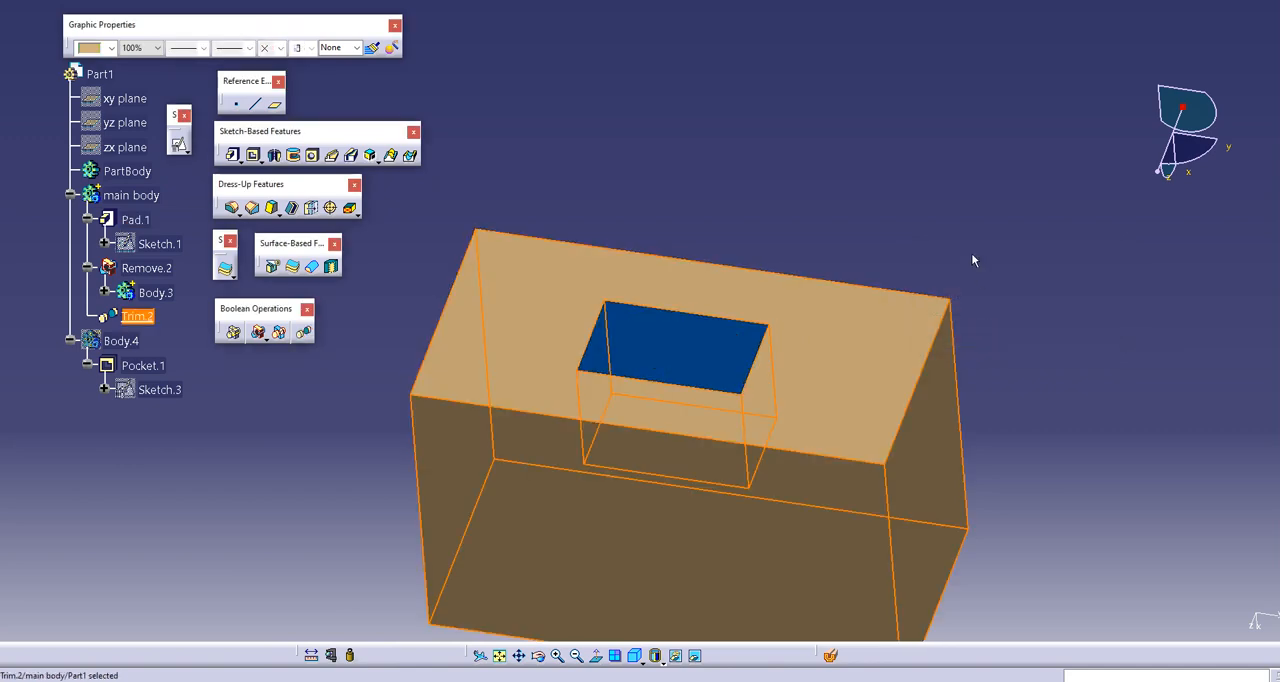
middle_click_drag(971, 263, 663, 394)
middle_click_drag(650, 468, 686, 193)
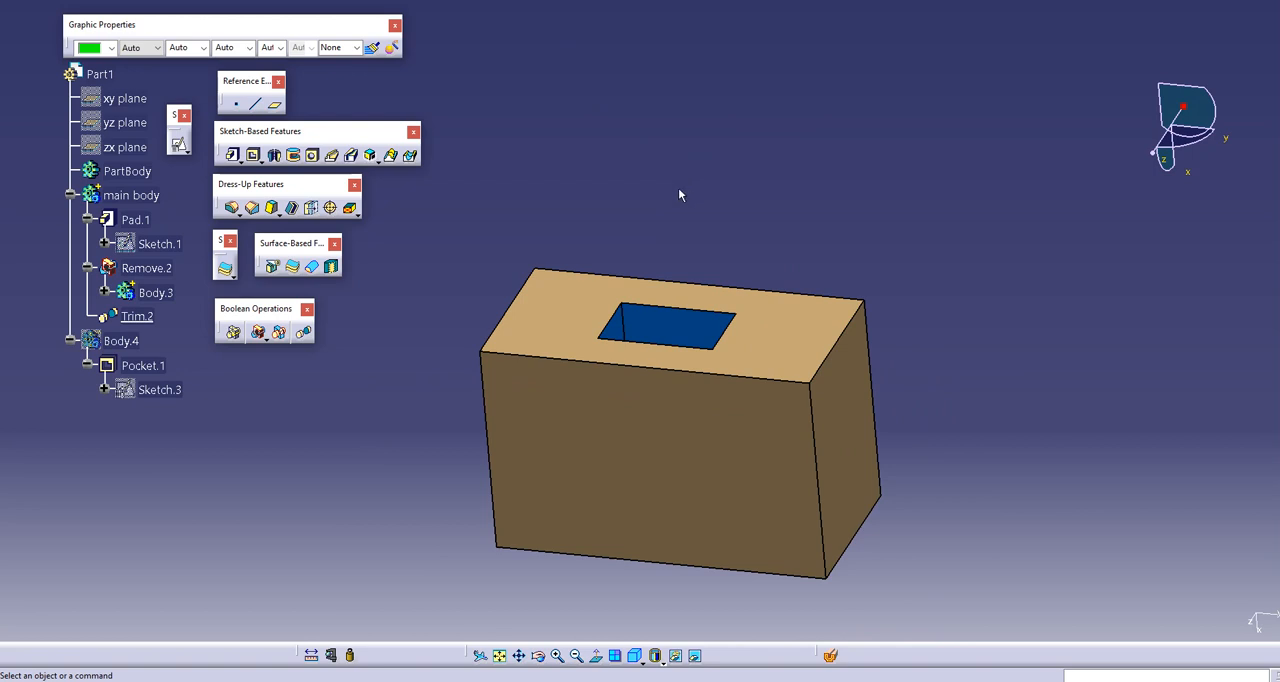